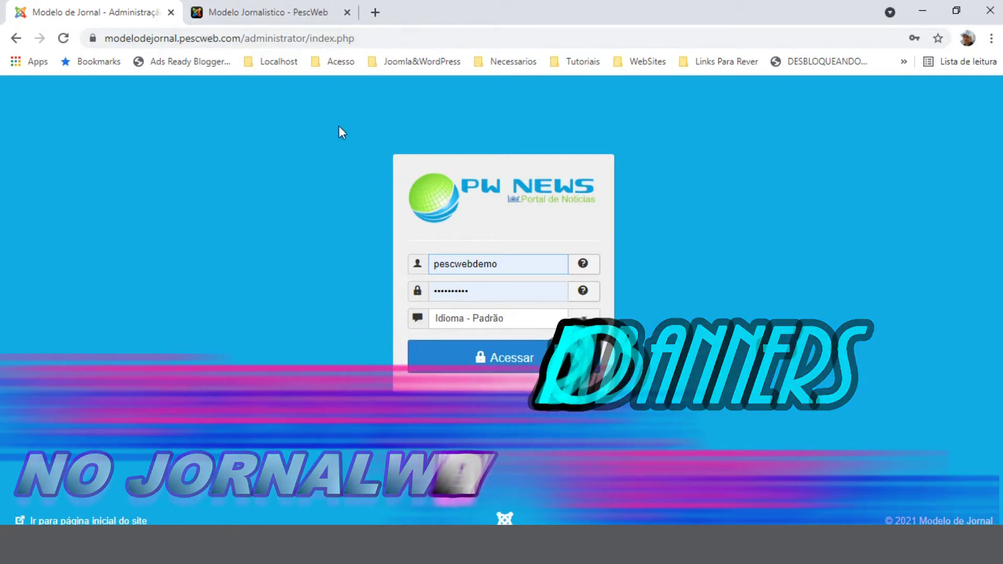
Step: Log in to the site's administration area with the prefilled credentials
click(511, 372)
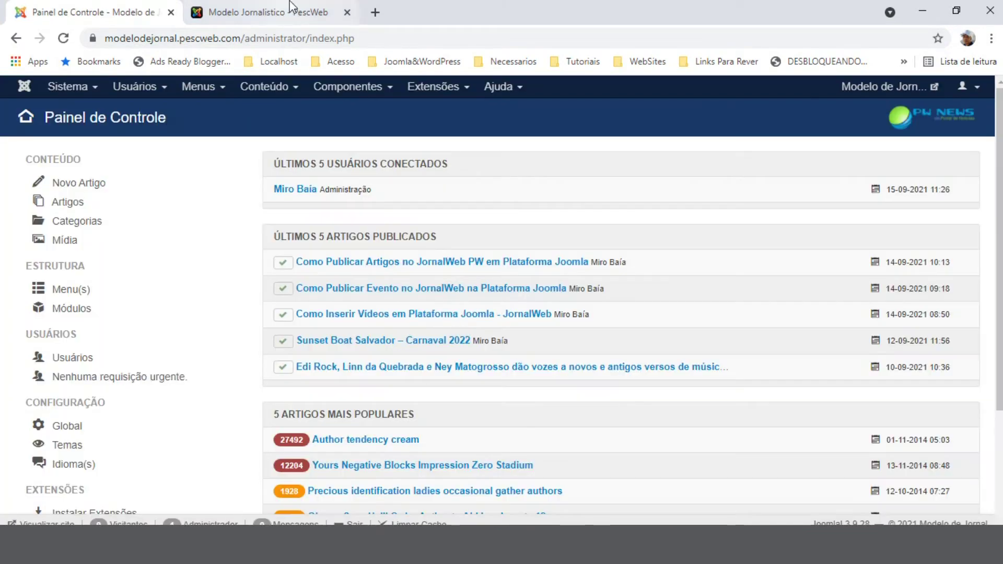
Step: Examine the banner positions on the public news homepage, from the header through the sidebar to the footer
click(291, 10)
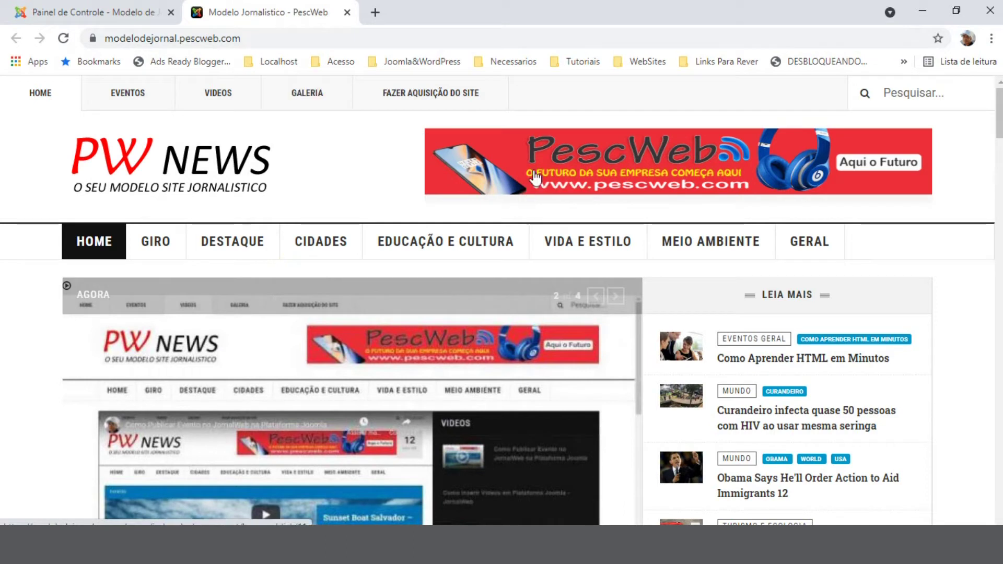
scroll(992, 253, down, 8)
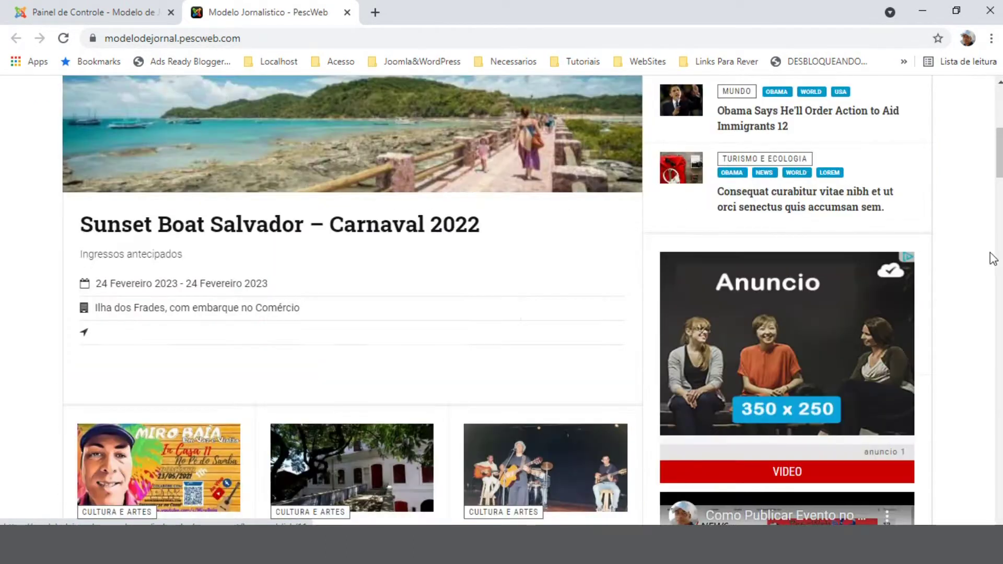
scroll(992, 258, down, 6)
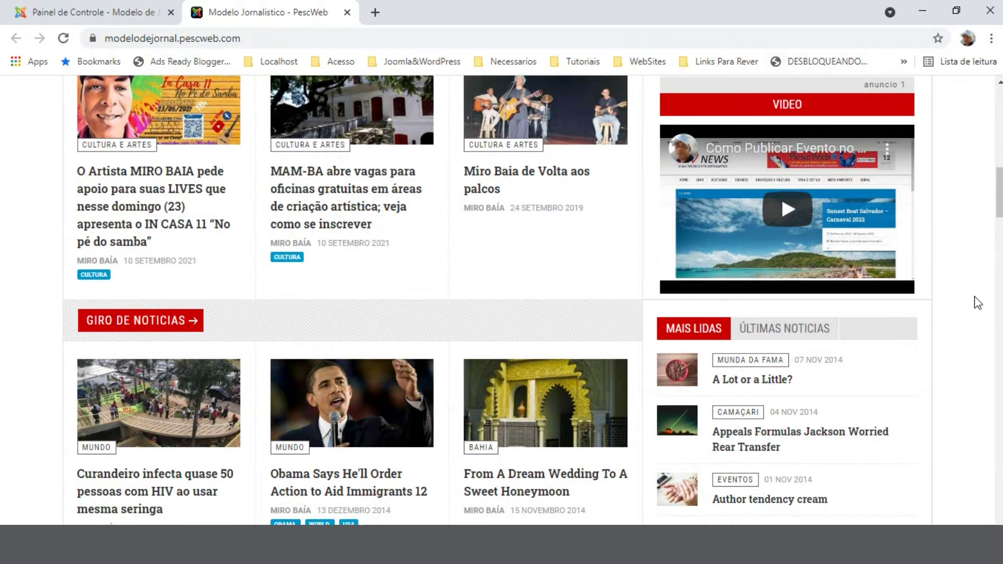
scroll(978, 303, down, 20)
scroll(990, 329, down, 20)
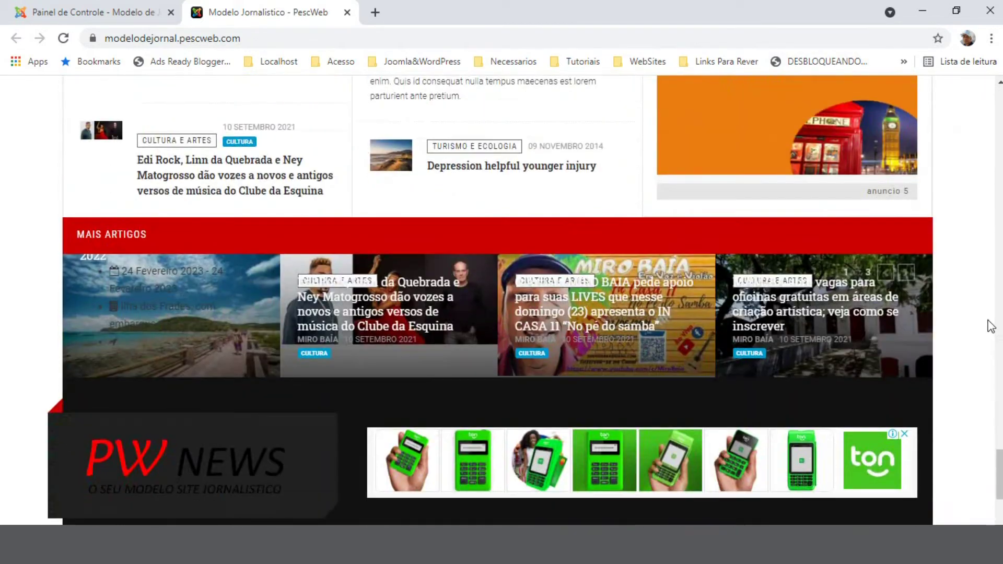
scroll(992, 325, up, 1)
scroll(992, 291, up, 20)
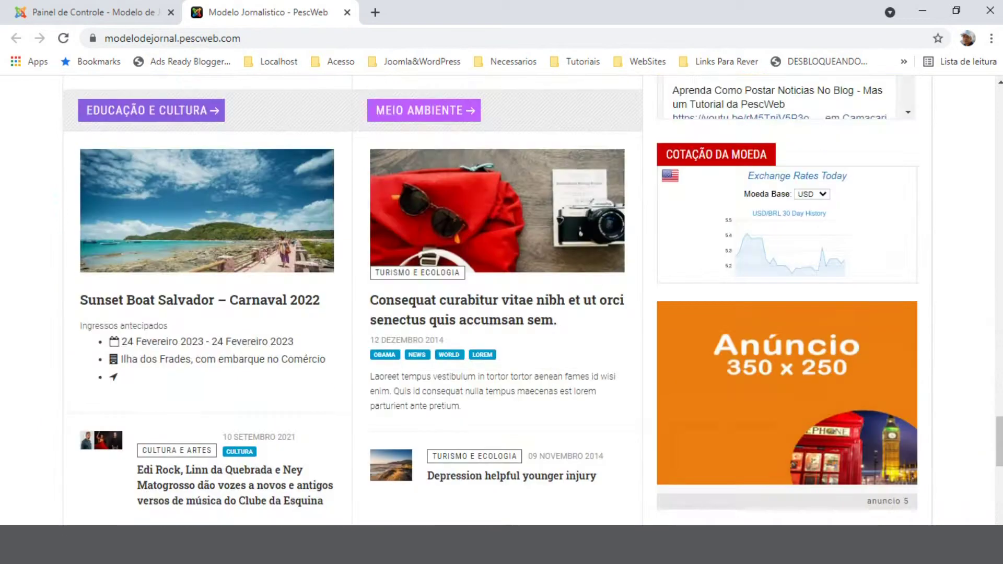
scroll(992, 291, up, 10)
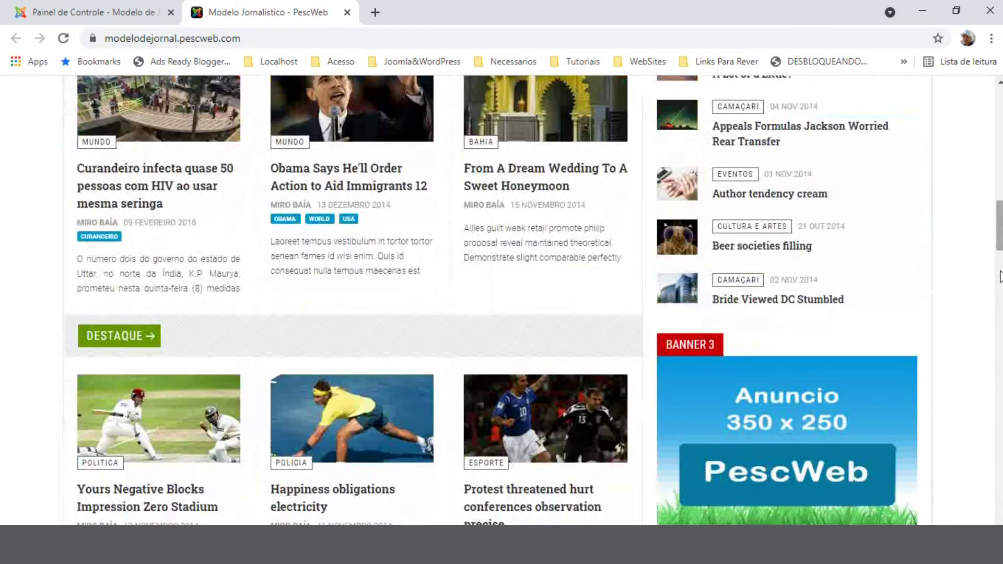
Step: Start a new client in the Banners component of the administration area
click(74, 8)
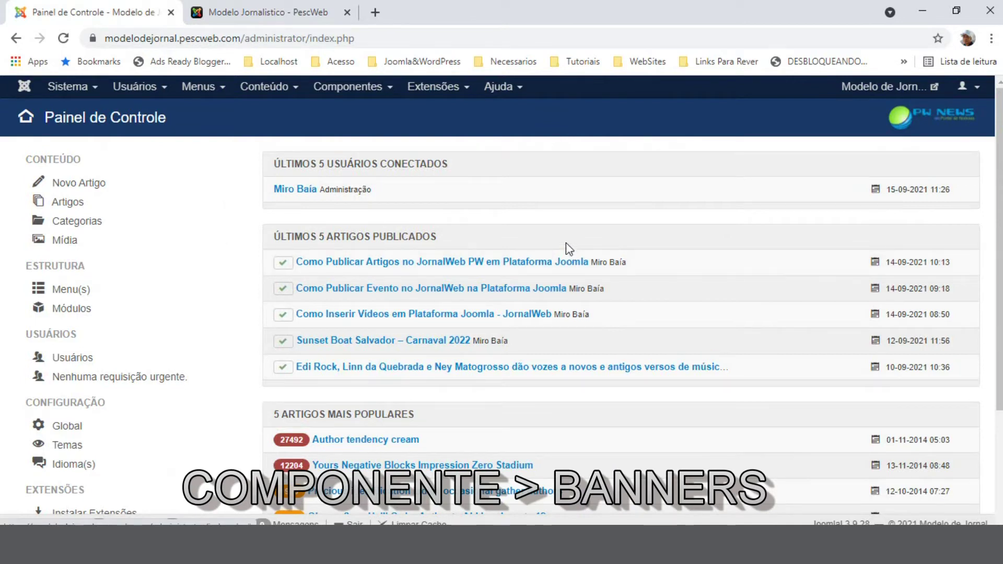
click(349, 91)
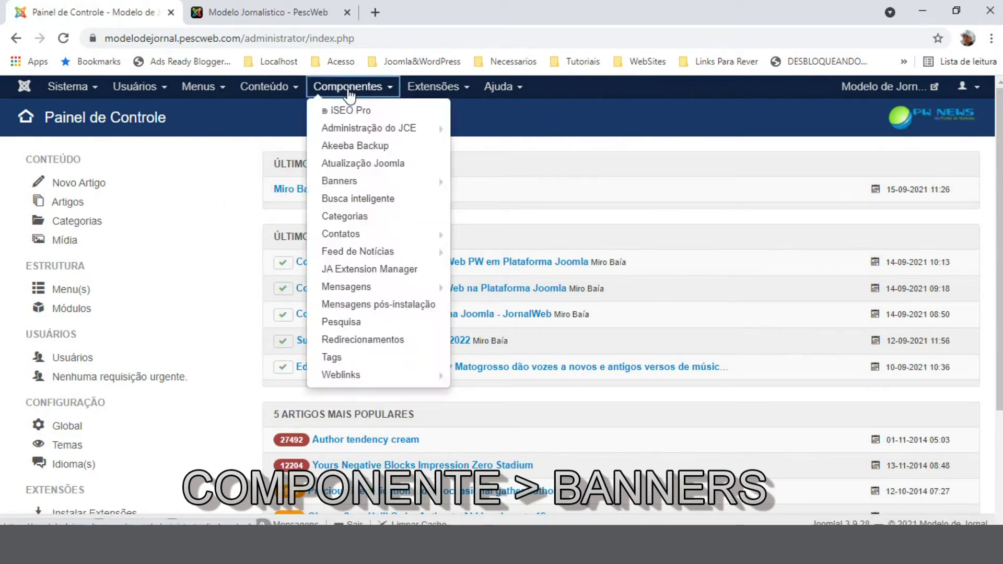
click(348, 183)
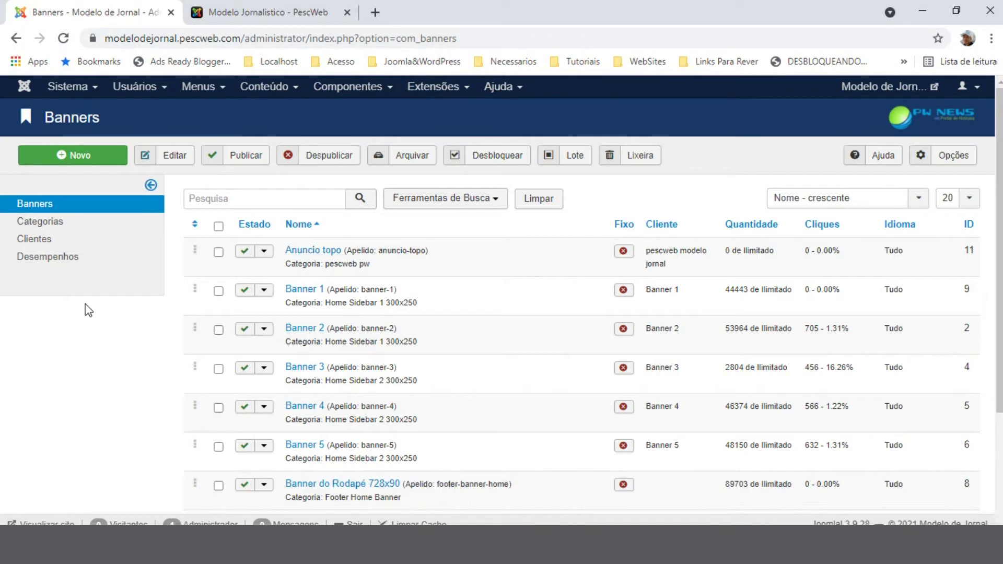
click(41, 241)
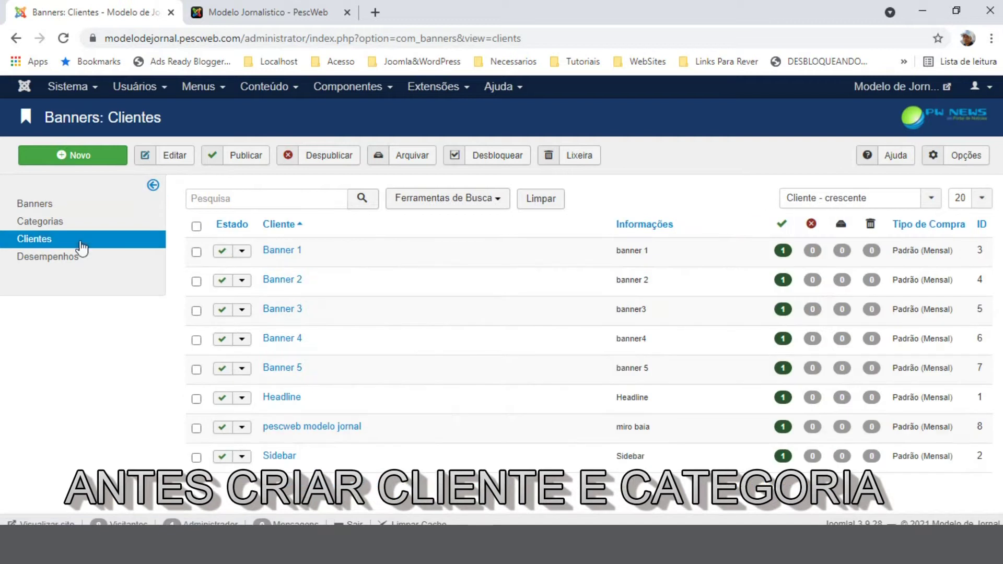
click(95, 163)
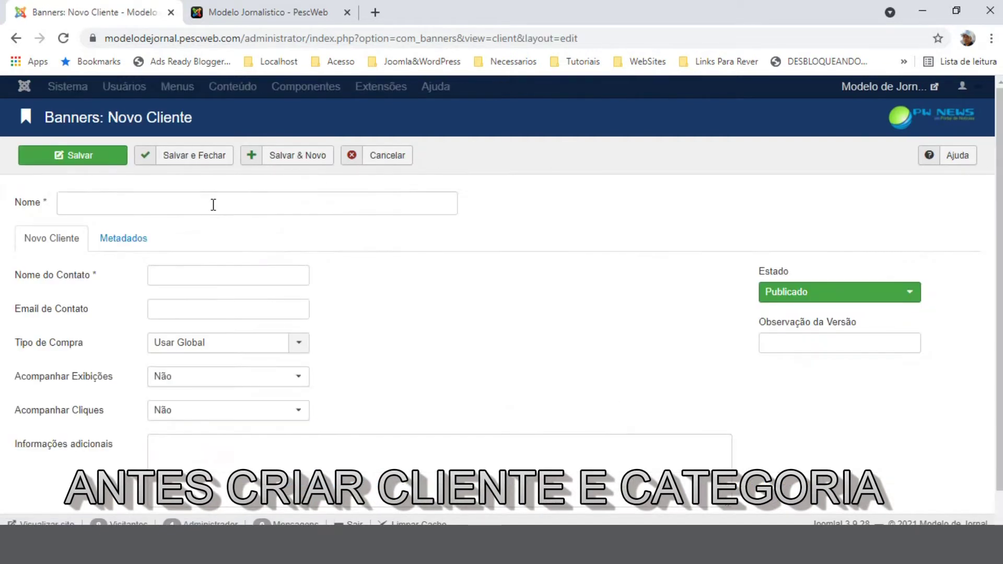
Step: Name the new client "Cliente Teste" and fill in the contact's name and e-mail
click(203, 204)
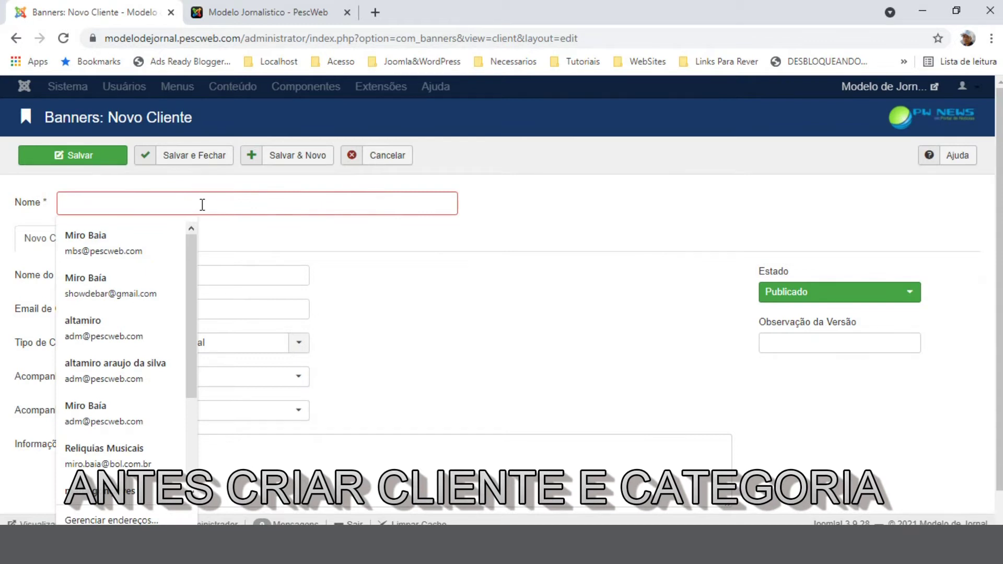
text(C)
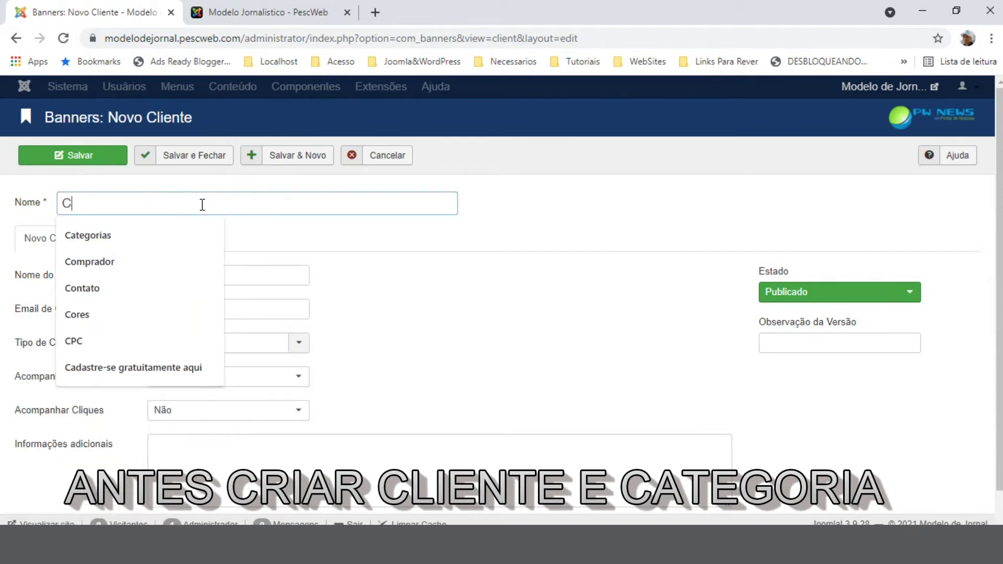
text(liente)
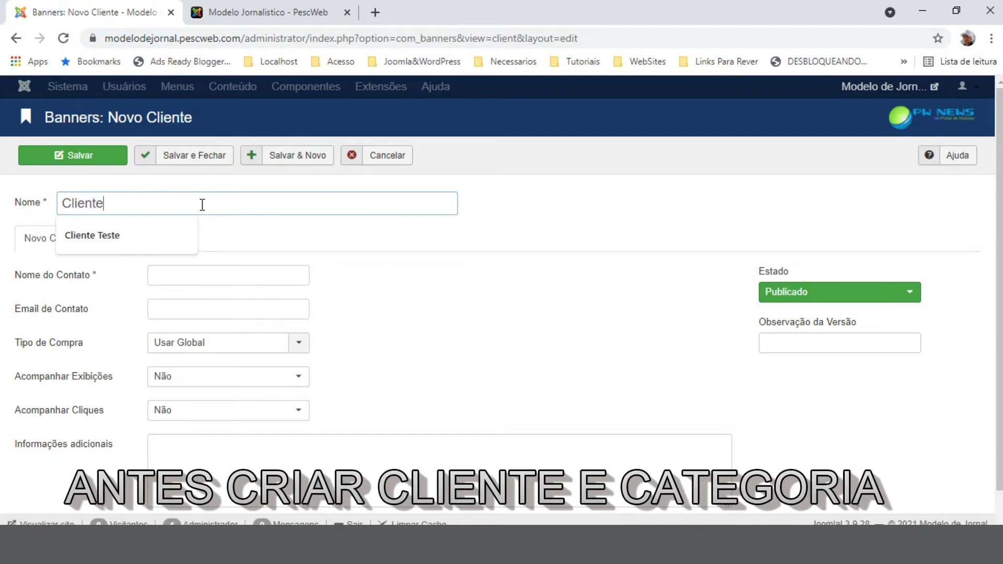
click(94, 234)
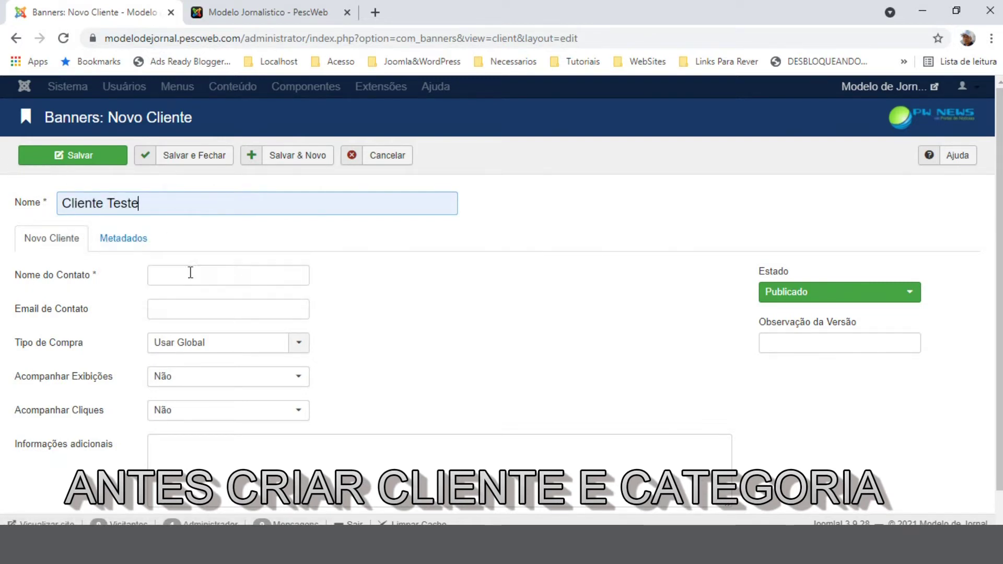
click(171, 281)
key(Down)
key(Return)
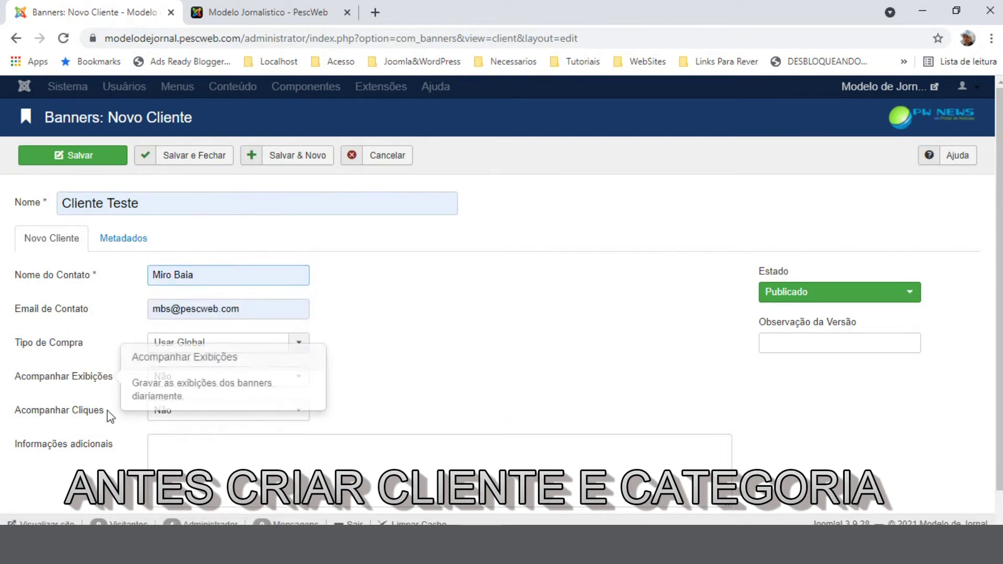
Step: Set the client's impression and click tracking to Usar Global, and save and close the client
click(205, 387)
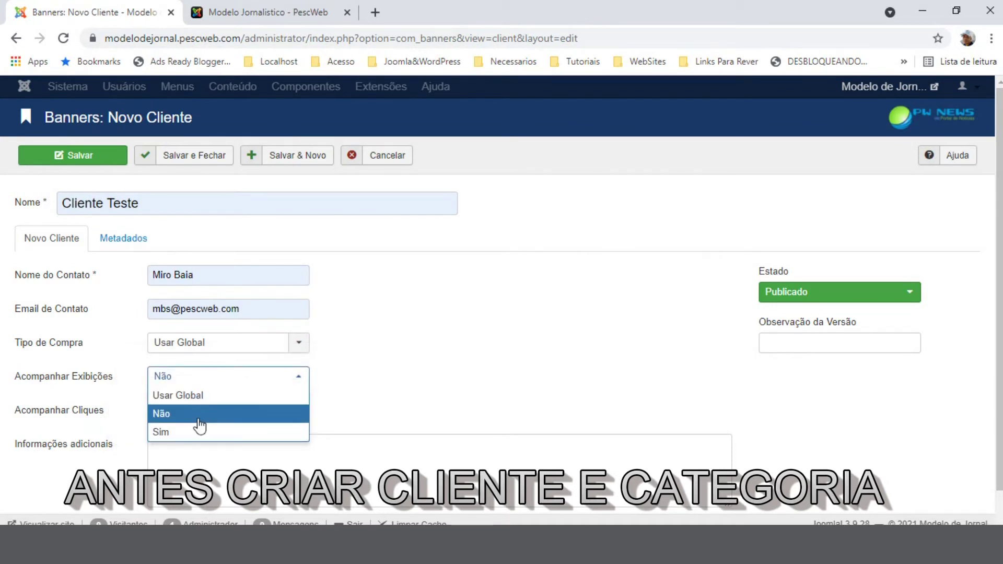
click(201, 399)
click(216, 410)
click(203, 430)
scroll(192, 467, down, 1)
click(206, 409)
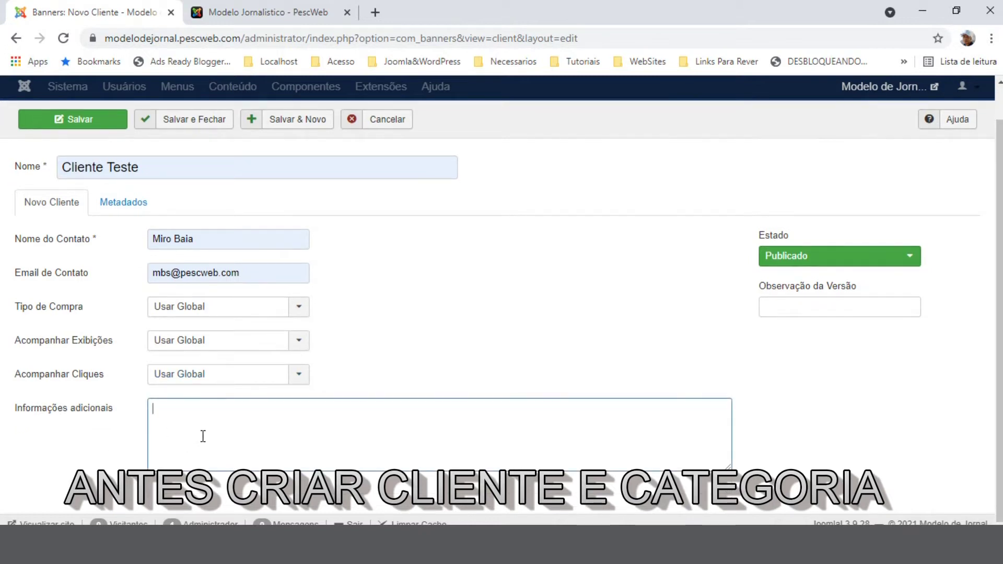
scroll(203, 436, up, 1)
click(199, 162)
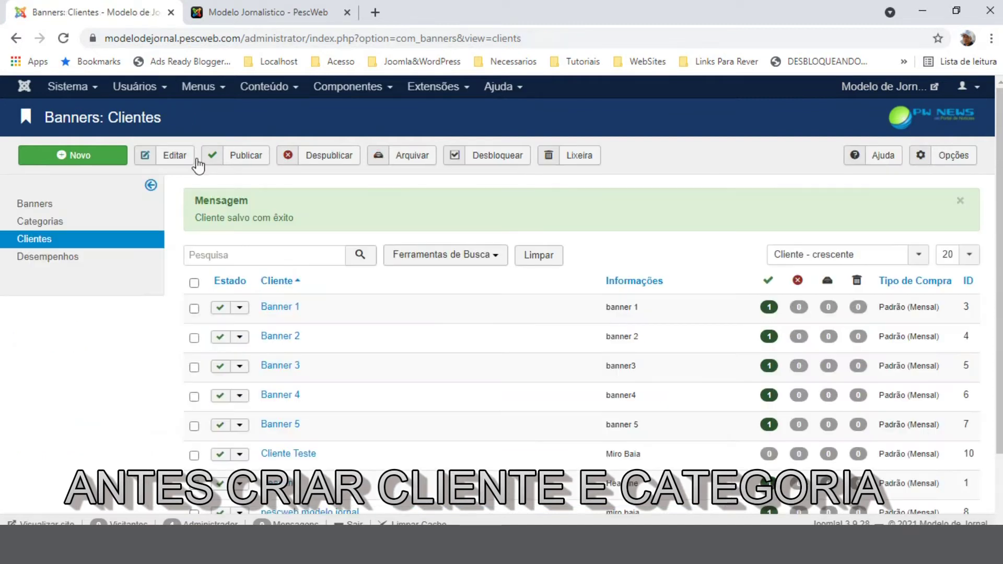
Step: Start a new banner category titled "Cliente Teste"
click(50, 228)
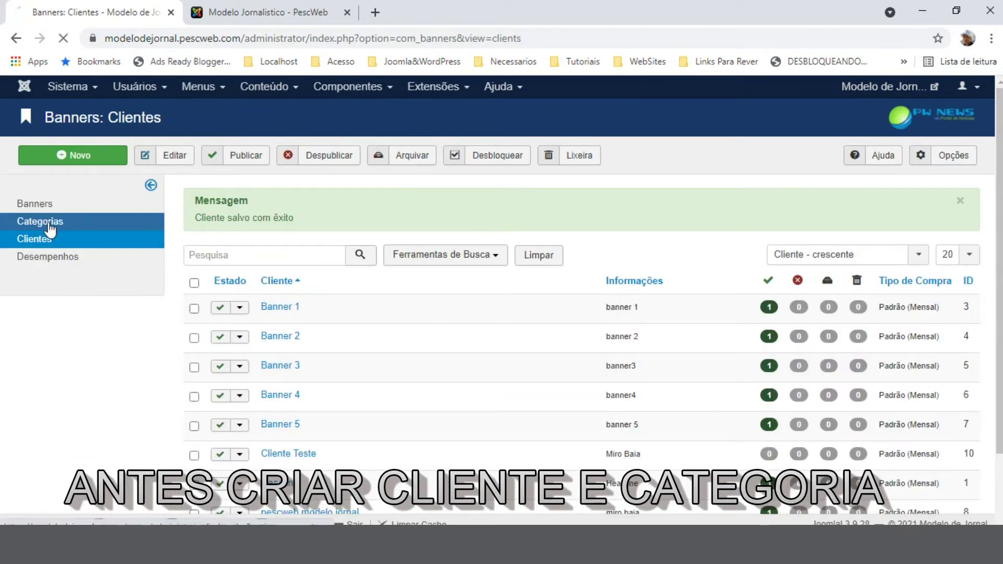
click(92, 155)
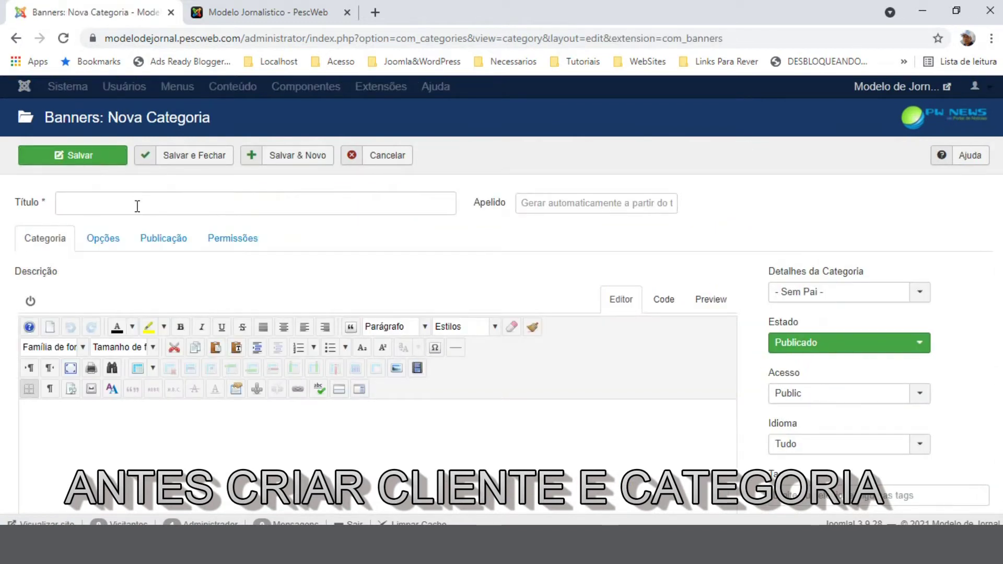
click(137, 206)
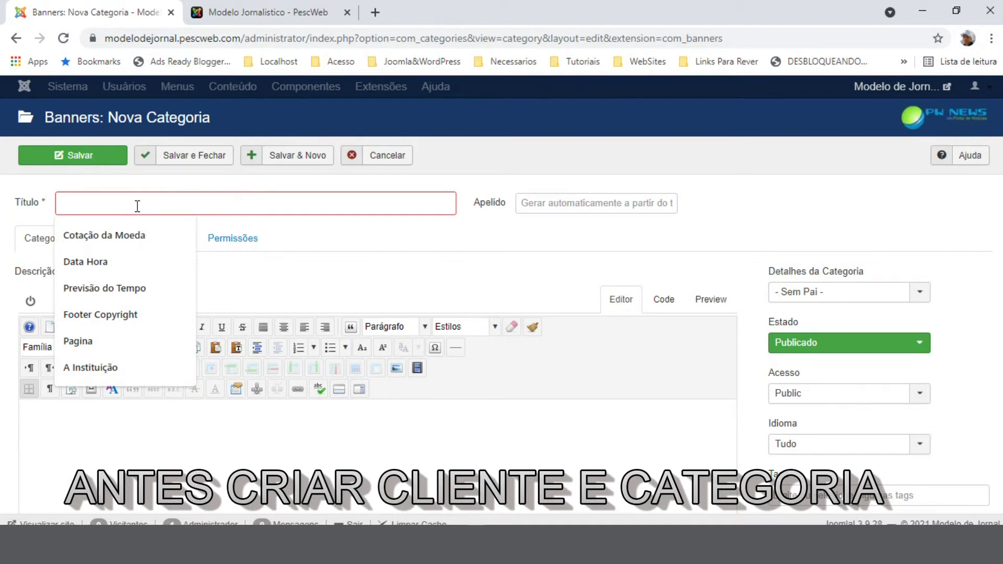
text(C)
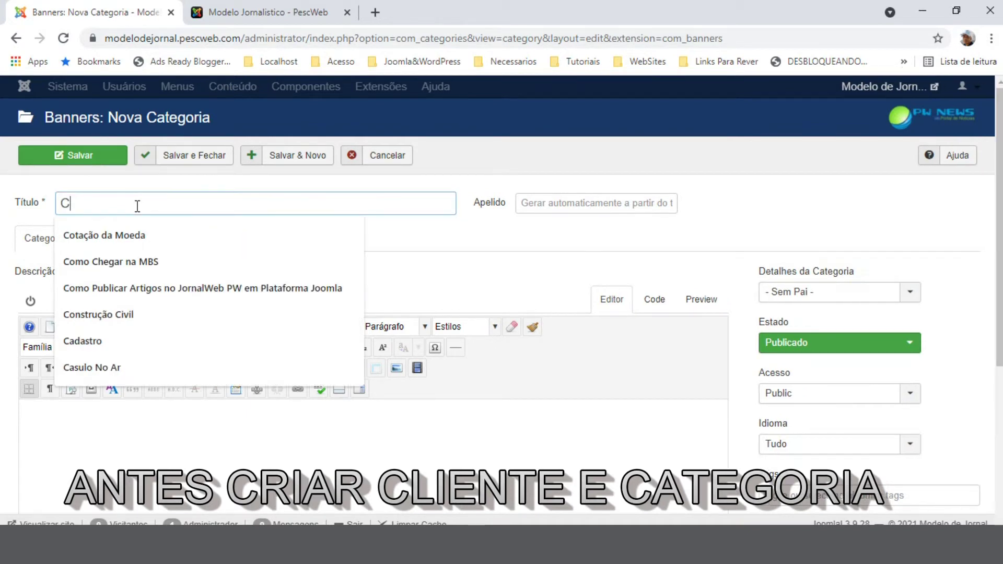
text(liente)
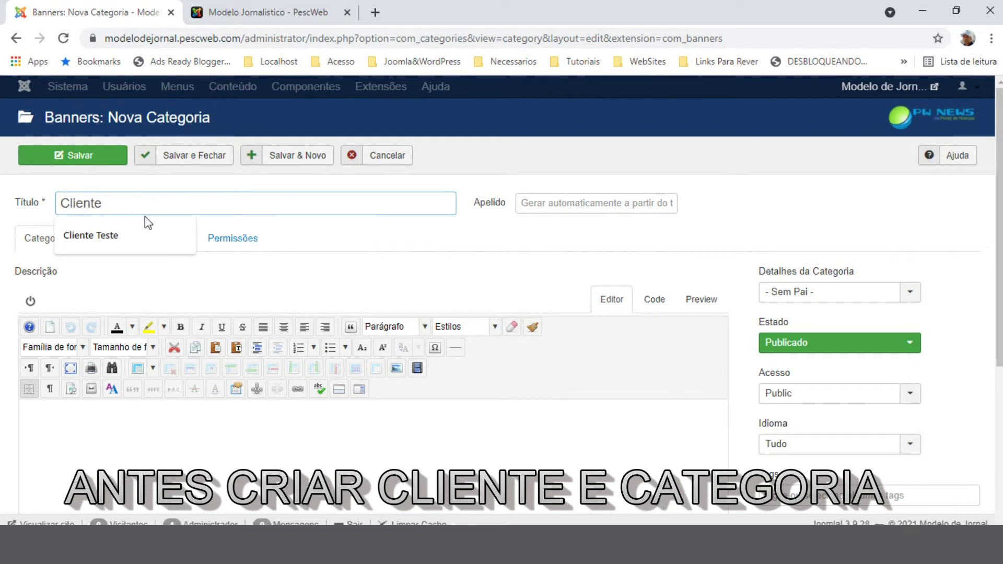
click(109, 237)
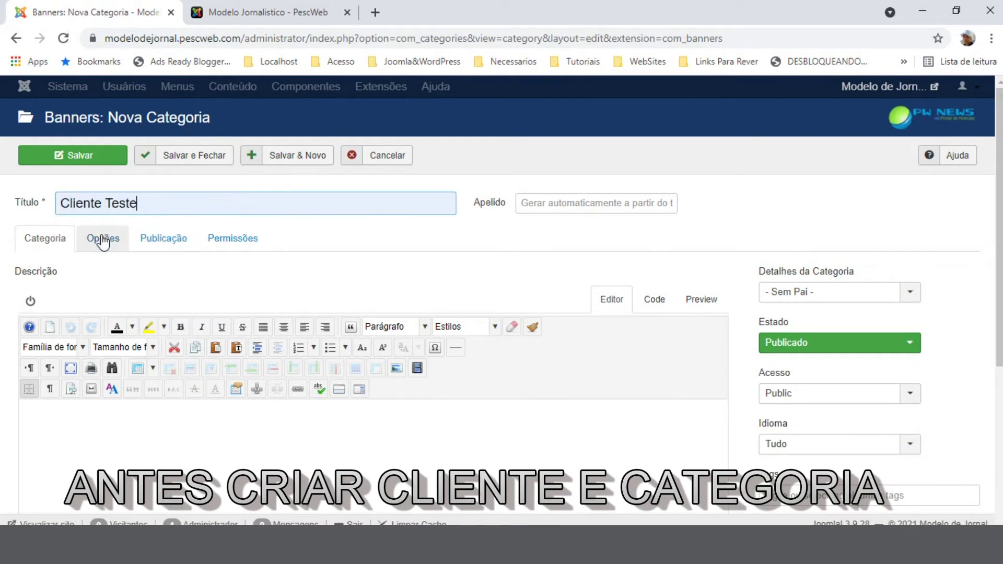
Step: Check the new category's options, publishing and permissions settings, and save and close it
click(103, 238)
click(172, 241)
click(224, 242)
click(166, 241)
click(102, 238)
click(70, 240)
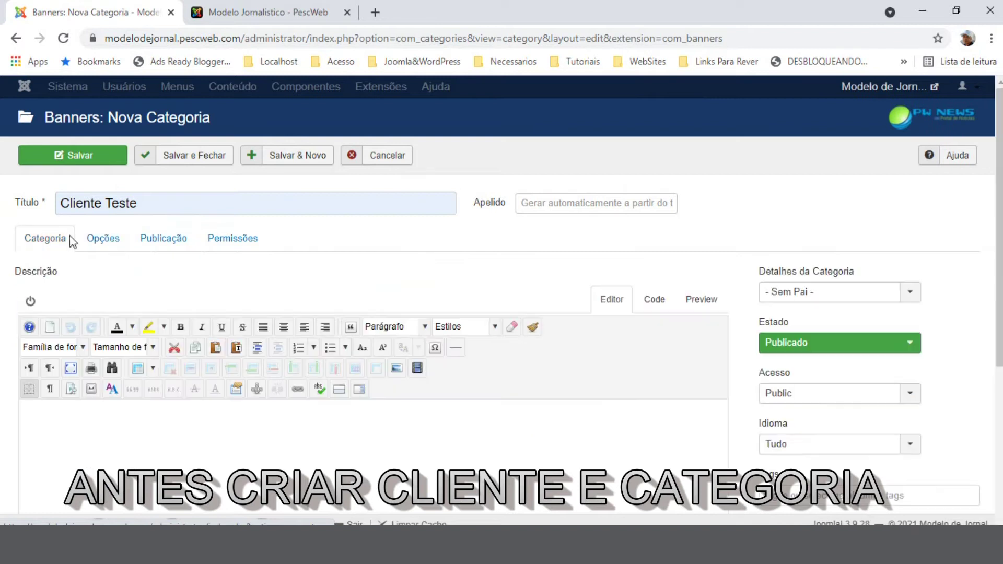
click(185, 165)
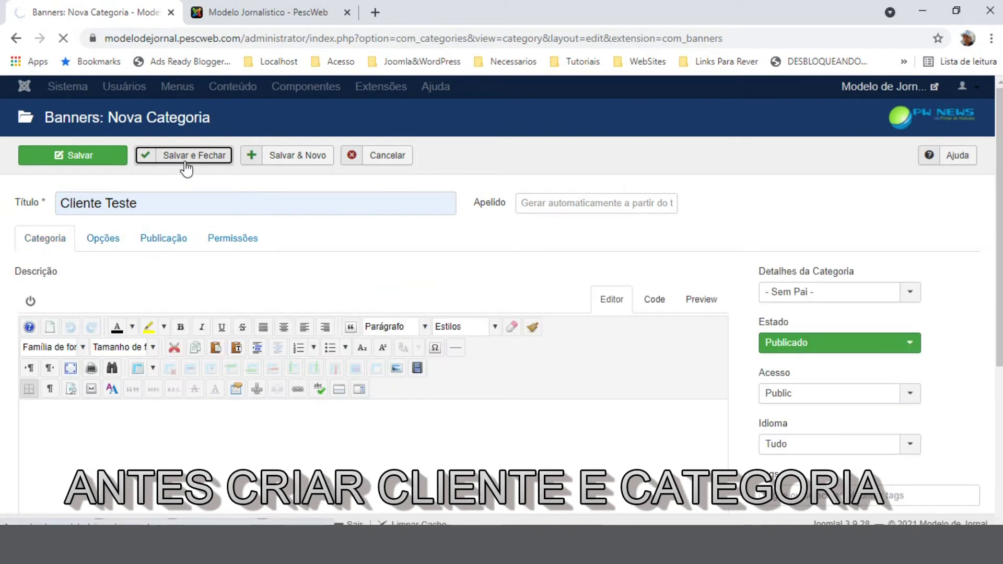
Step: Look over the list of existing banners and open "Anuncio topo" for editing
click(59, 207)
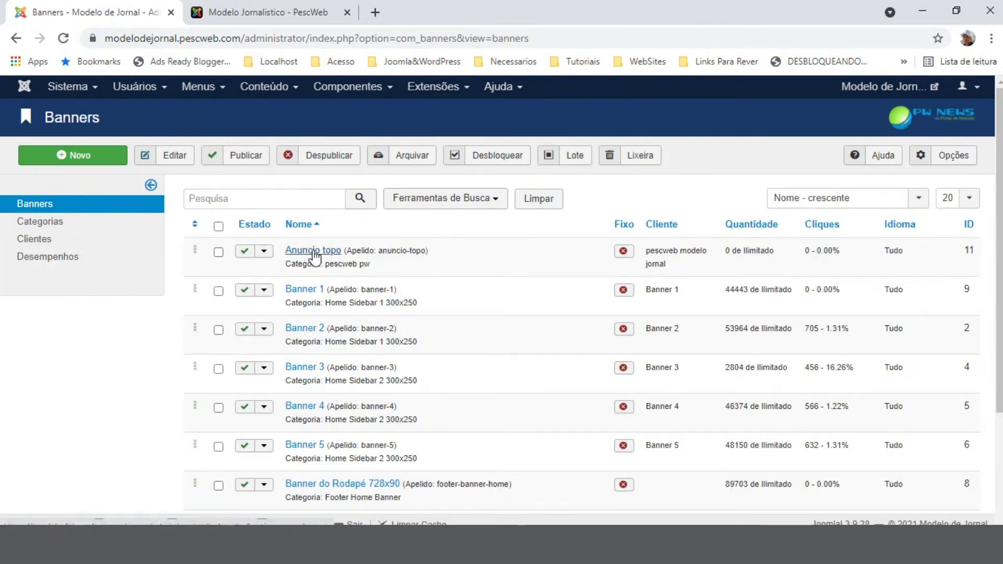
scroll(488, 365, down, 3)
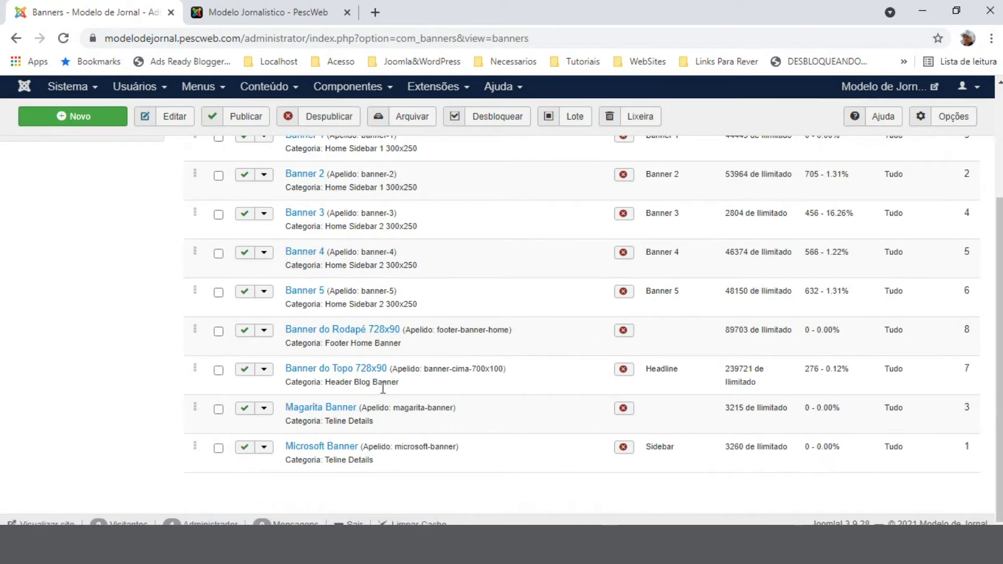
scroll(464, 393, up, 3)
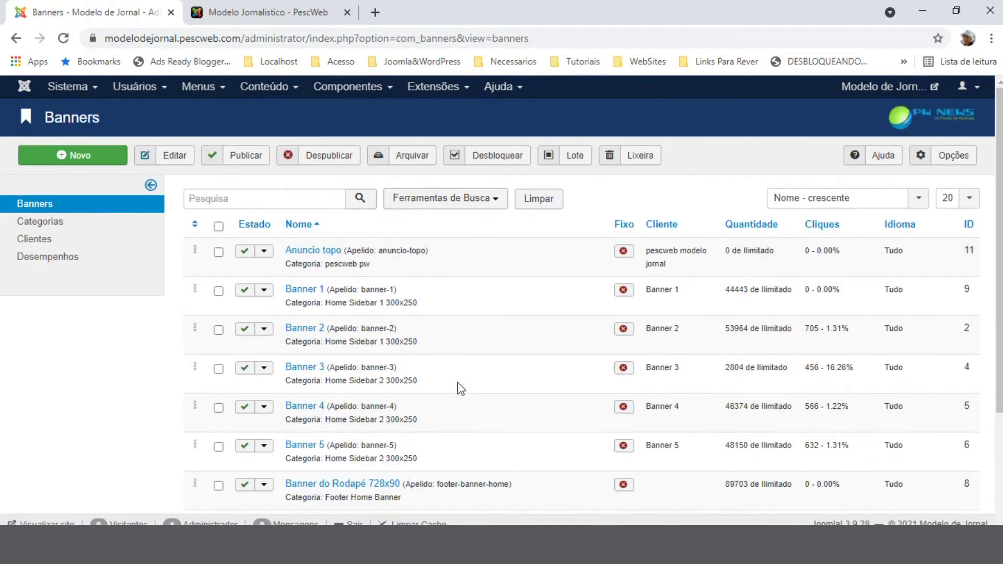
click(314, 252)
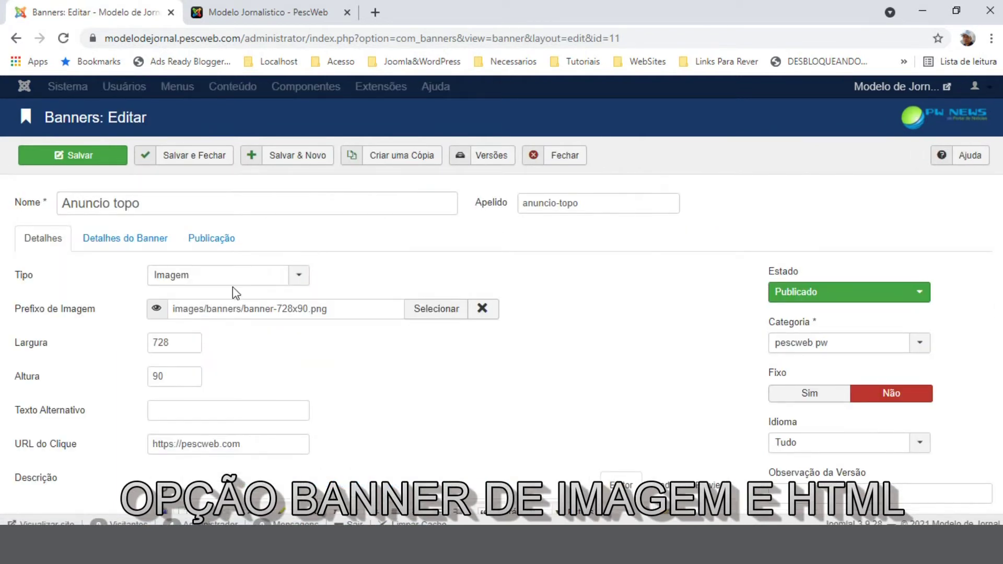
Step: Try the HTML Personalizado type on the banner to view its code field, and set the type back to Imagem
click(198, 275)
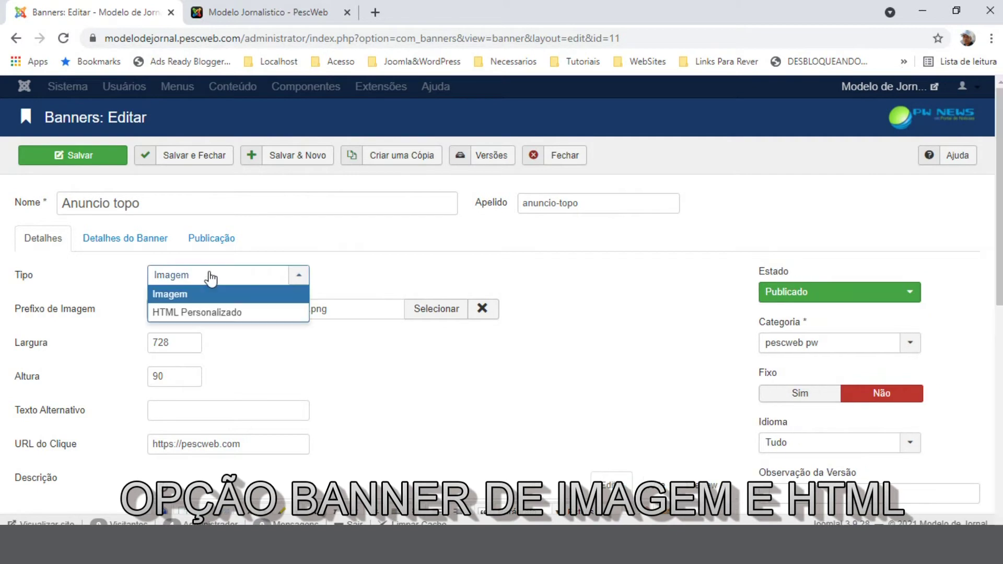
click(197, 312)
click(198, 315)
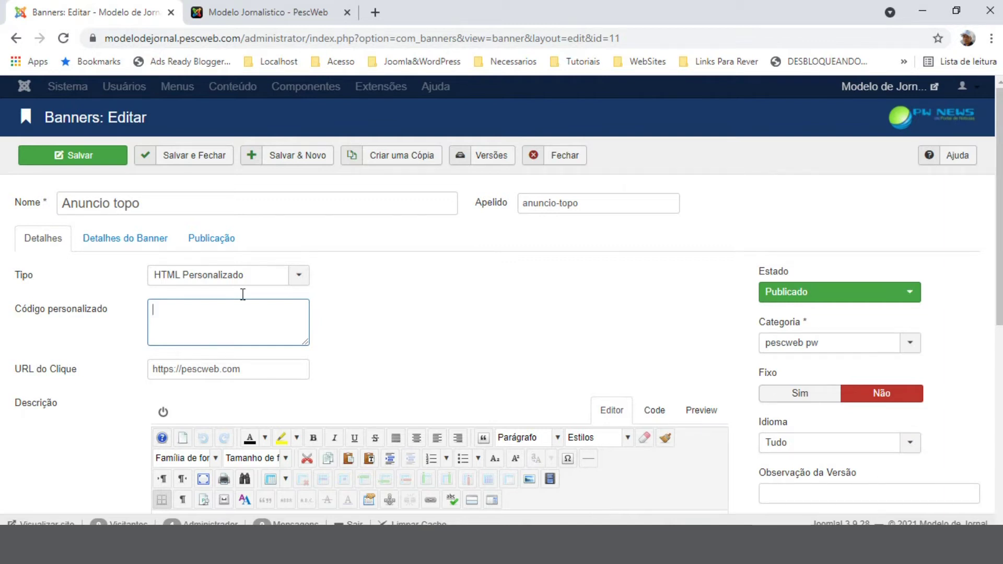
click(291, 274)
click(217, 293)
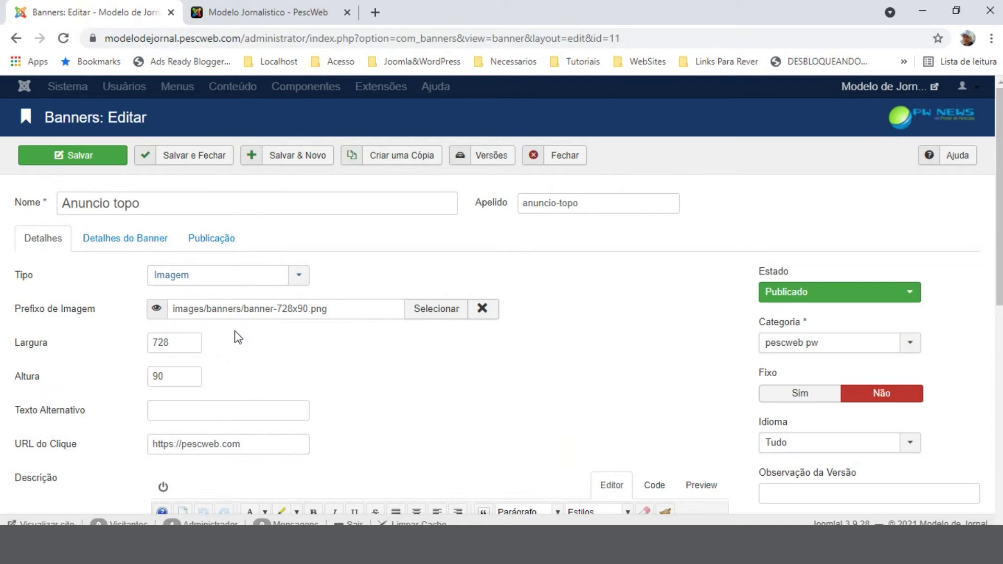
Step: Upload banner-blogs-pw-728x90.png from the desktop to the banners folder and use it as the image of Anuncio topo
mouse_move(157, 309)
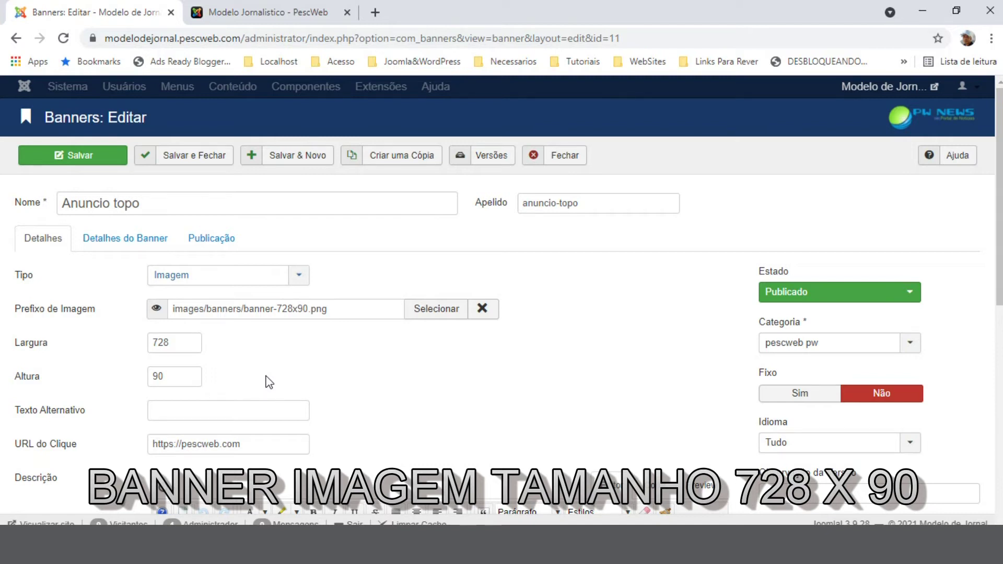
scroll(425, 335, down, 3)
scroll(424, 332, up, 3)
click(438, 308)
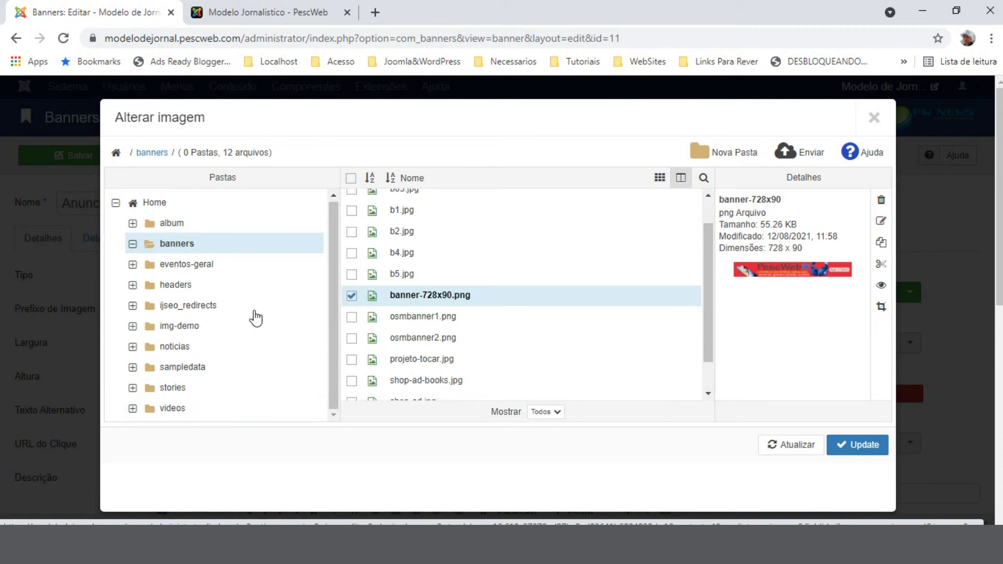
click(807, 156)
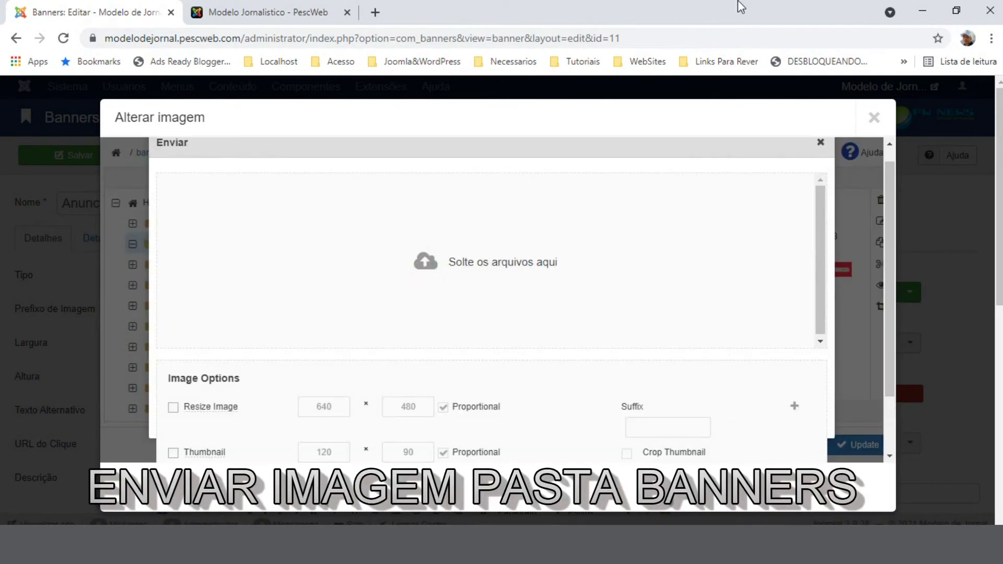
click(922, 10)
click(358, 185)
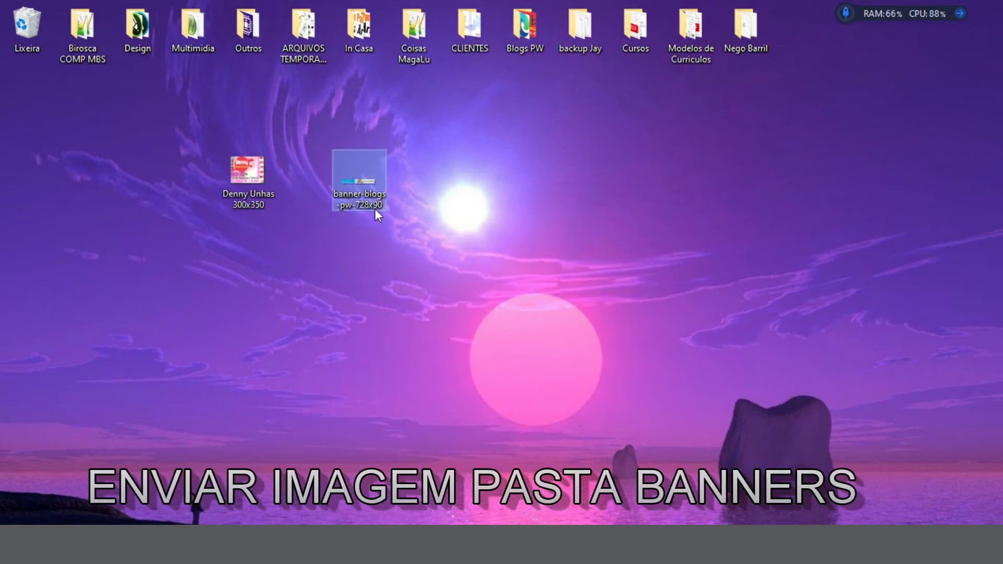
drag(358, 179, 435, 239)
drag(472, 430, 441, 282)
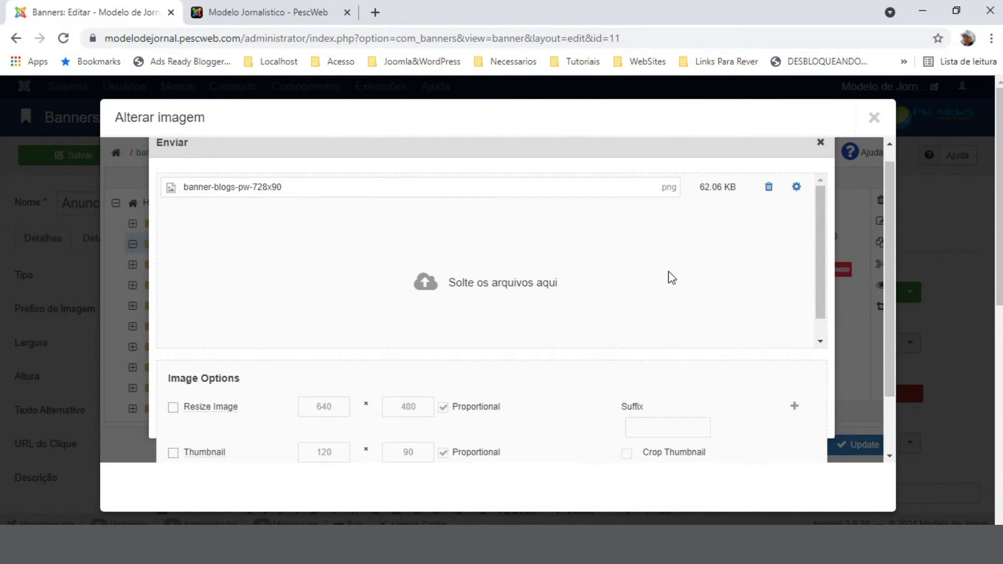
scroll(879, 344, down, 2)
click(764, 441)
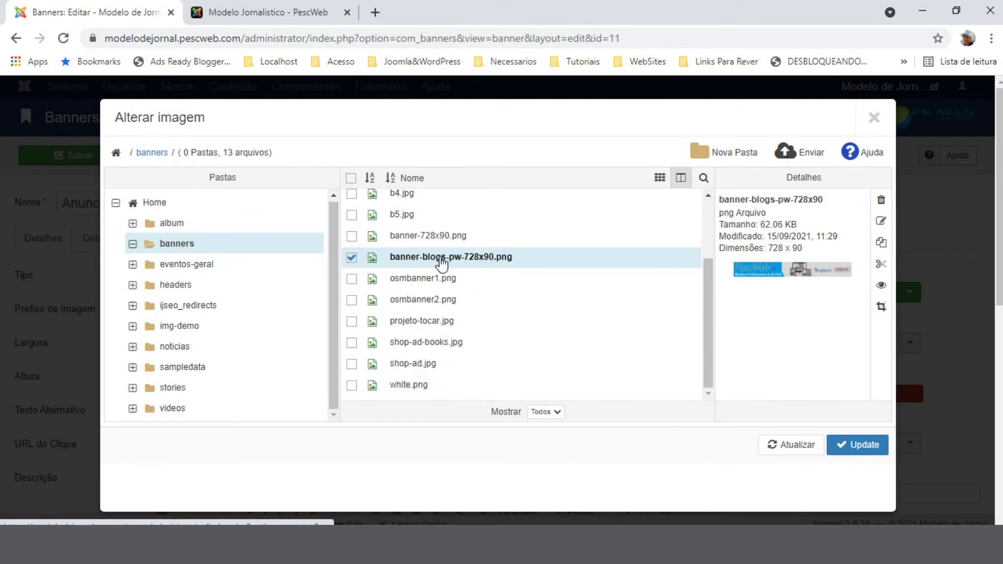
click(862, 447)
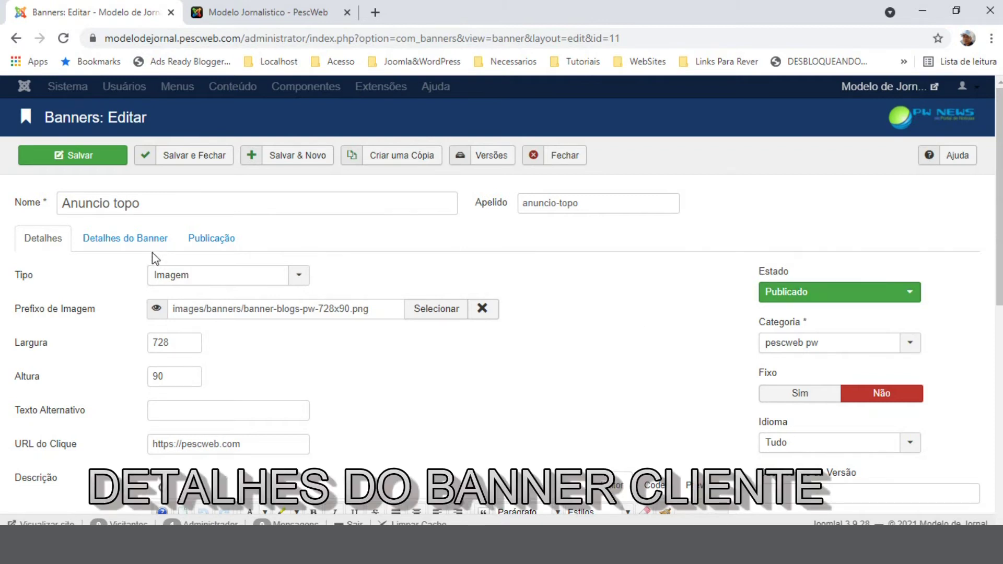
Step: Assign the banner to the client Cliente Teste in its banner details
click(132, 238)
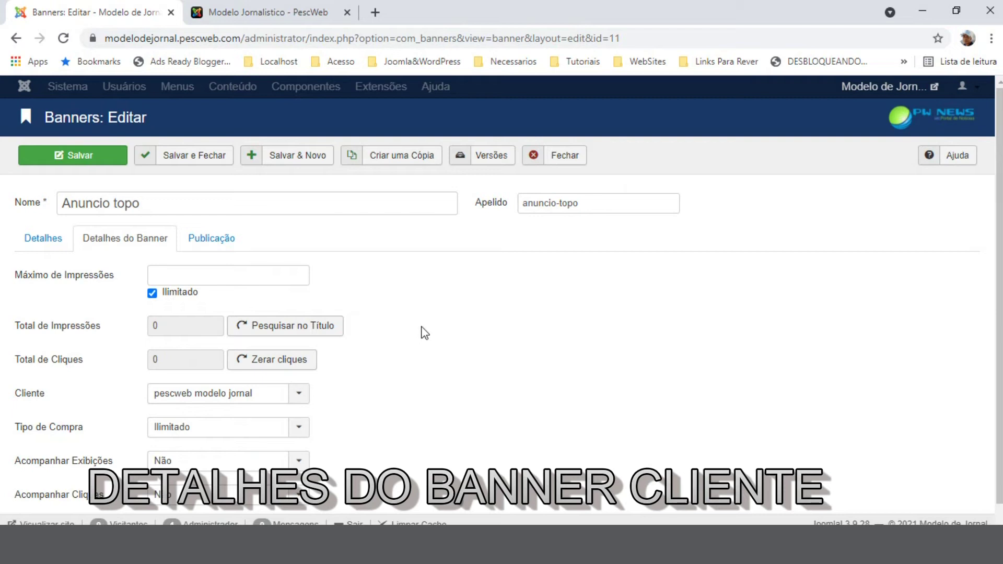
scroll(424, 333, down, 1)
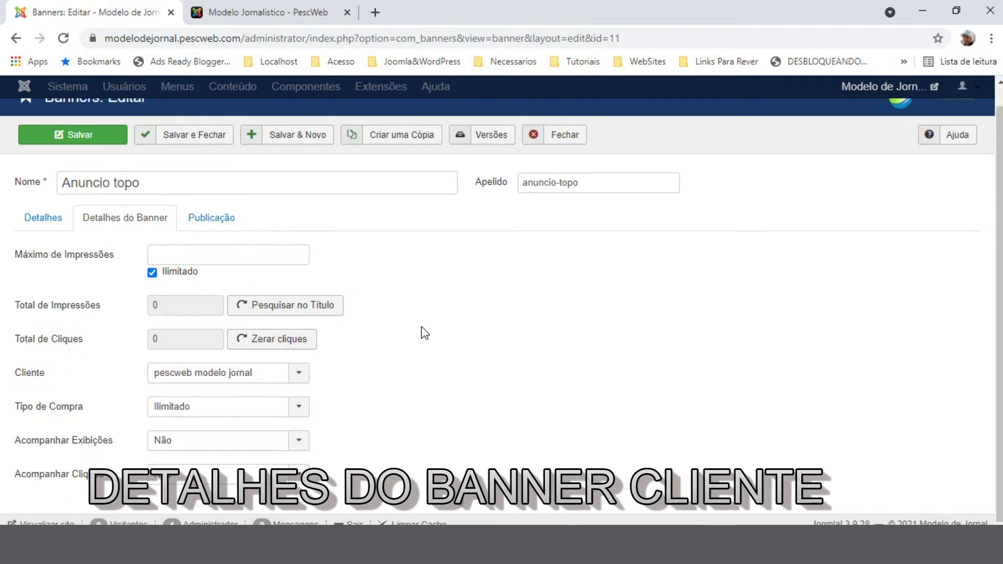
click(201, 372)
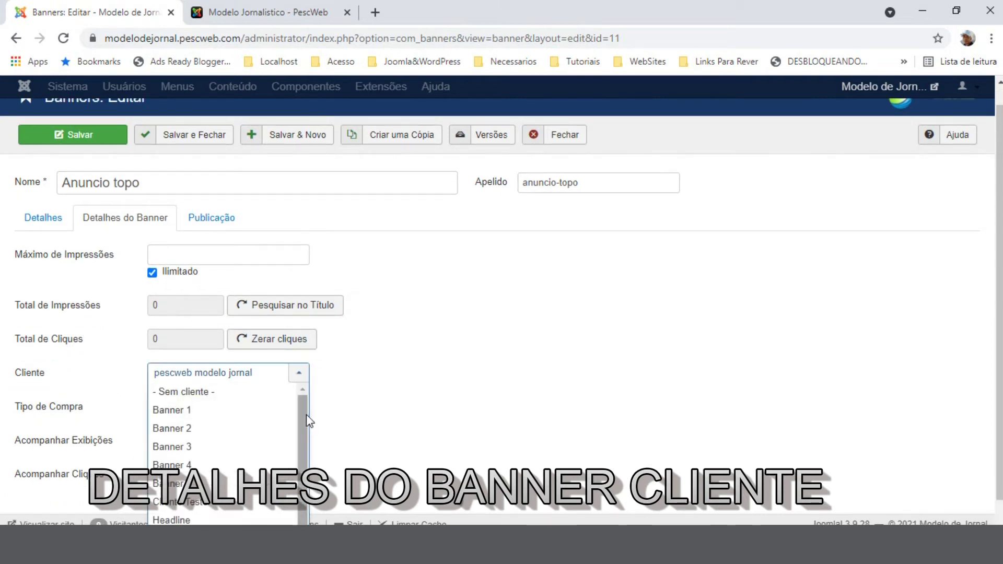
click(250, 500)
scroll(312, 396, down, 1)
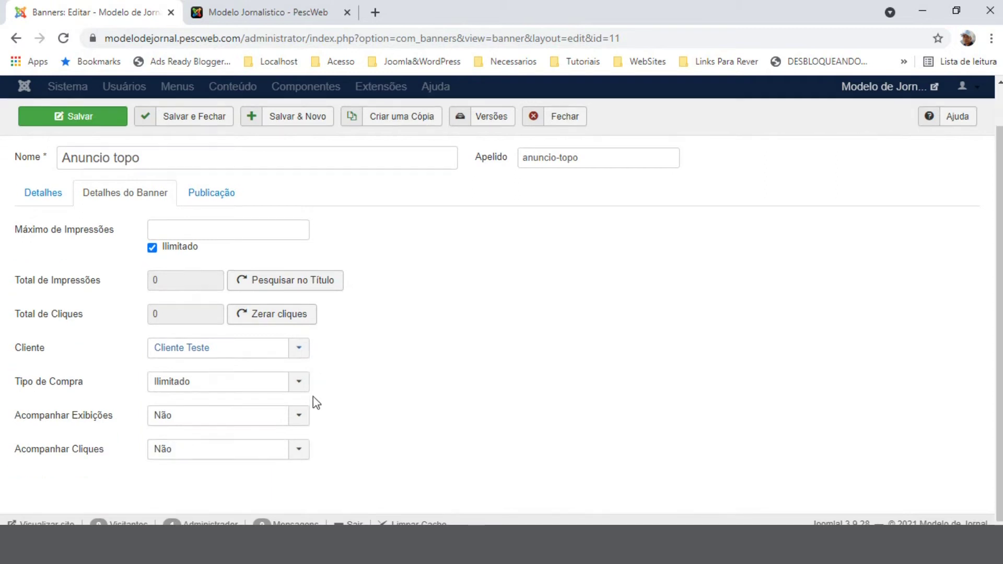
Step: Set both impression tracking and click tracking of the banner to "Usar Cliente Padrão"
mouse_move(61, 389)
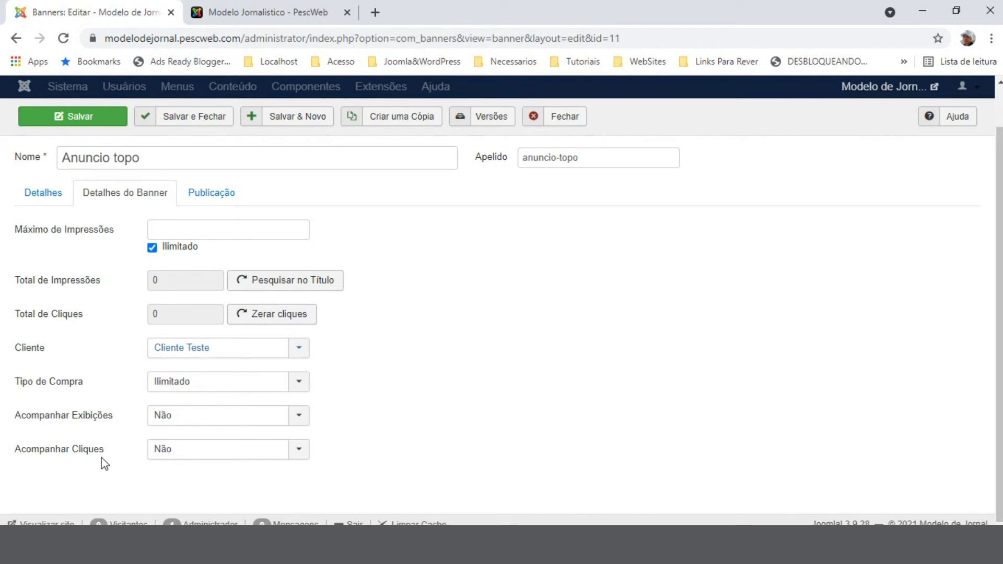
click(208, 421)
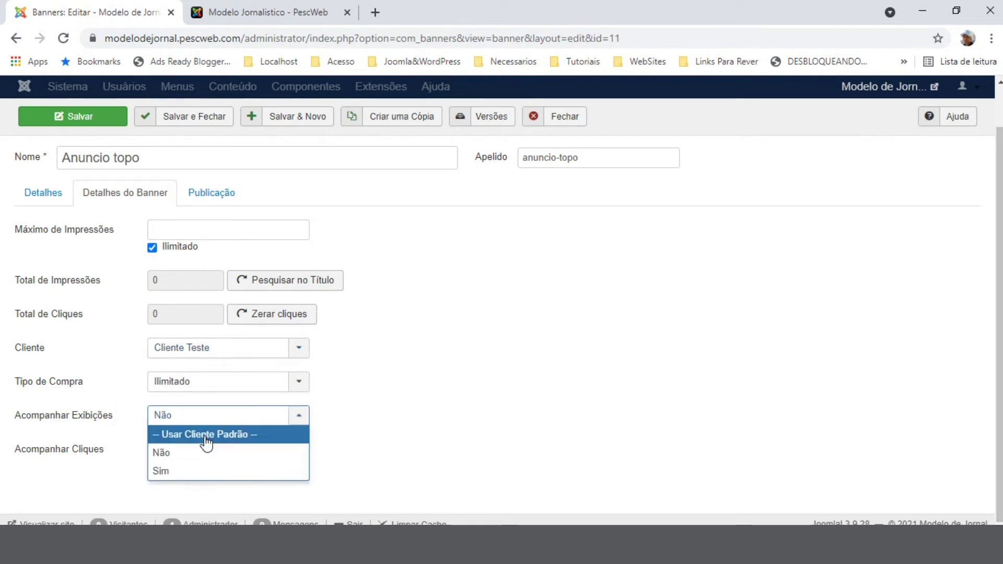
click(229, 448)
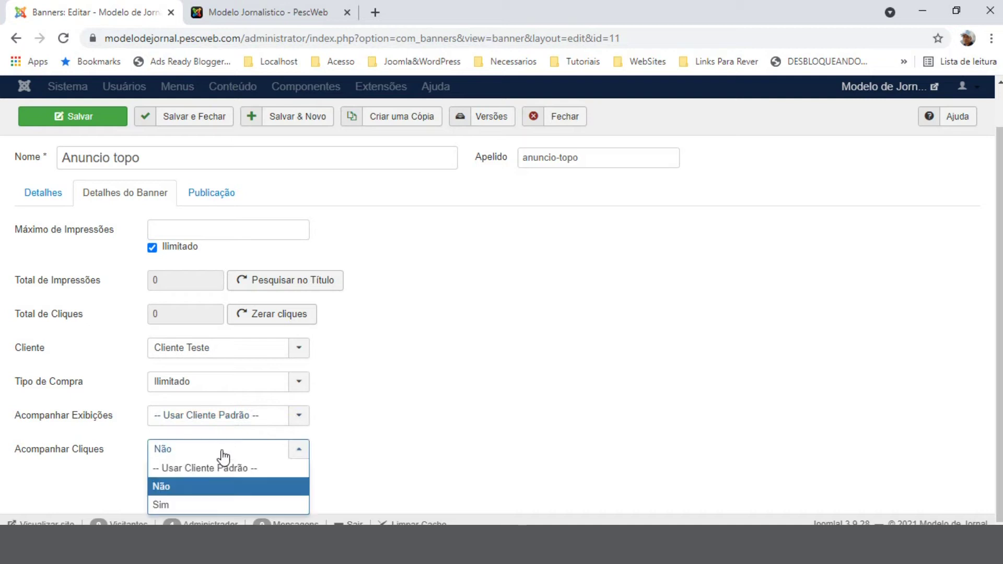
click(214, 467)
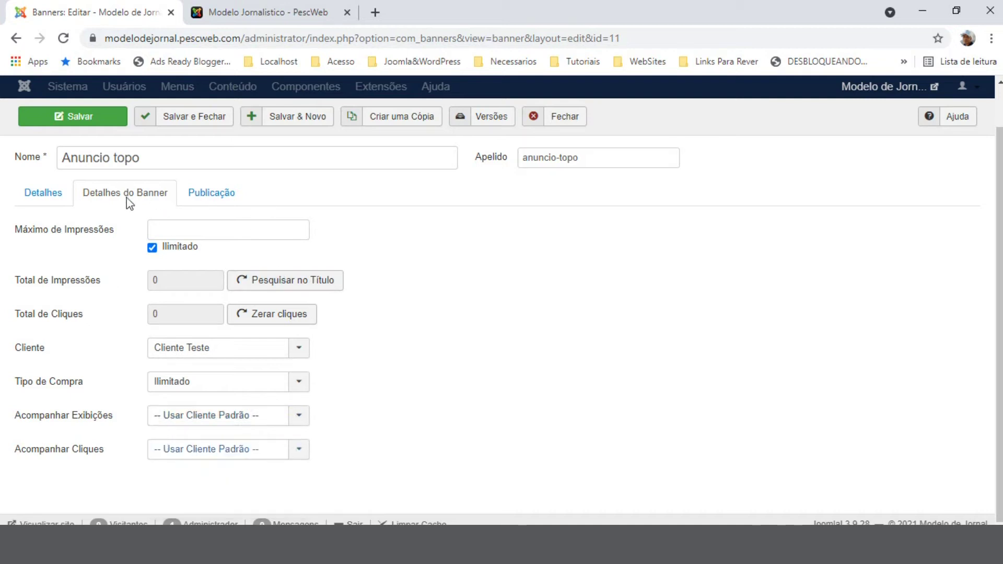
Step: Change the banner's category to Cliente Teste, and save and close the banner
click(44, 194)
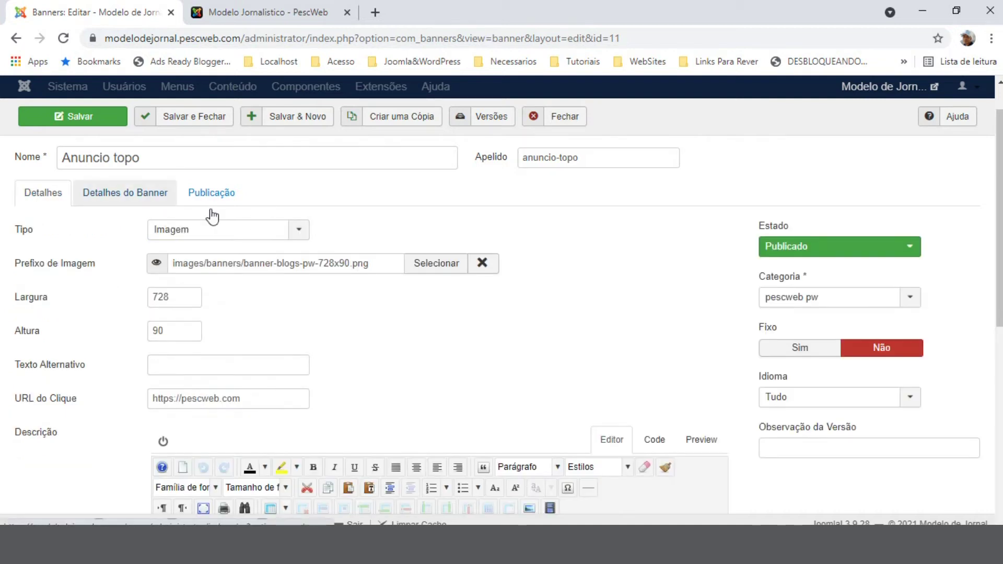
click(842, 298)
click(812, 452)
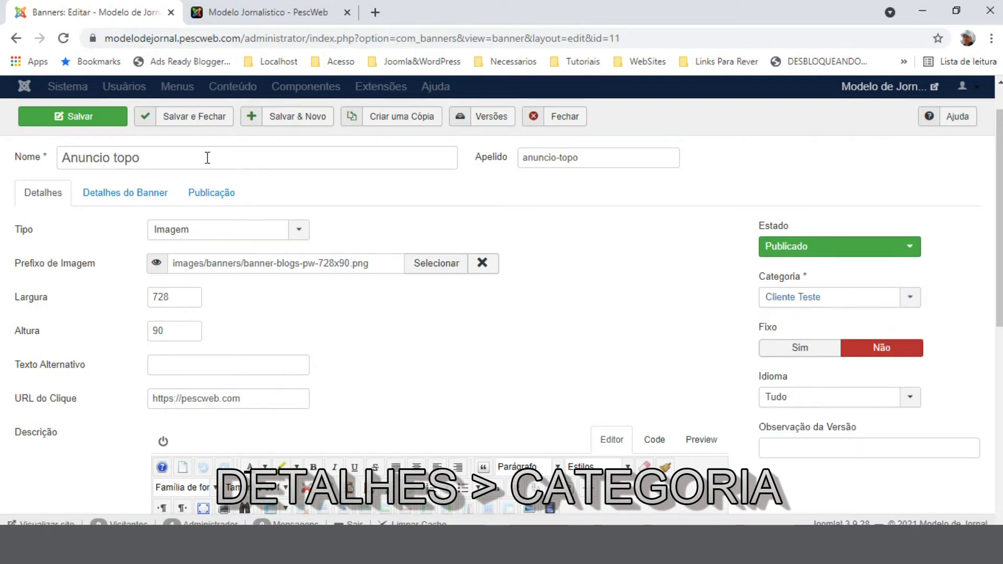
click(211, 118)
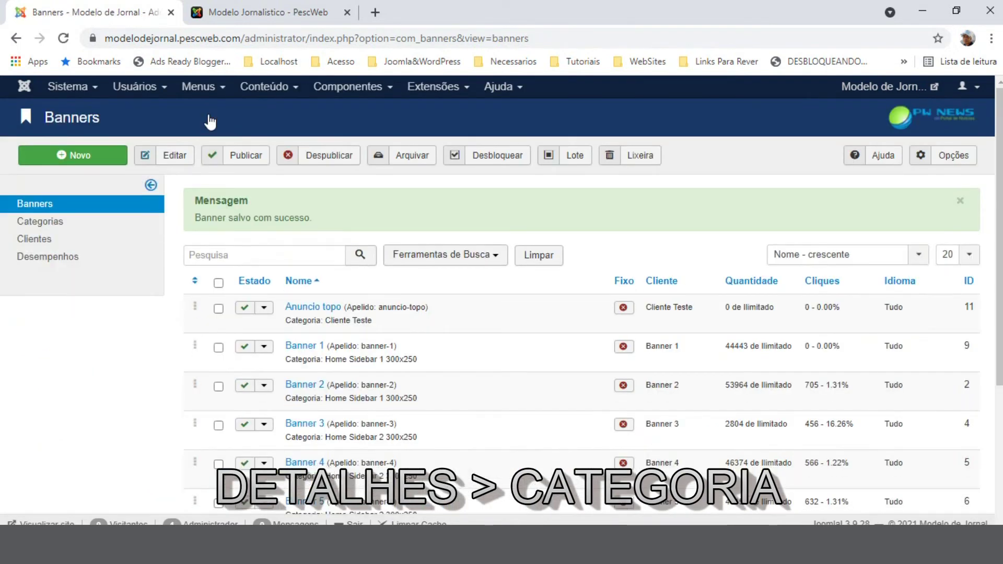
Step: Open Banner 1 for editing and bring up the selection of its image
scroll(485, 345, down, 2)
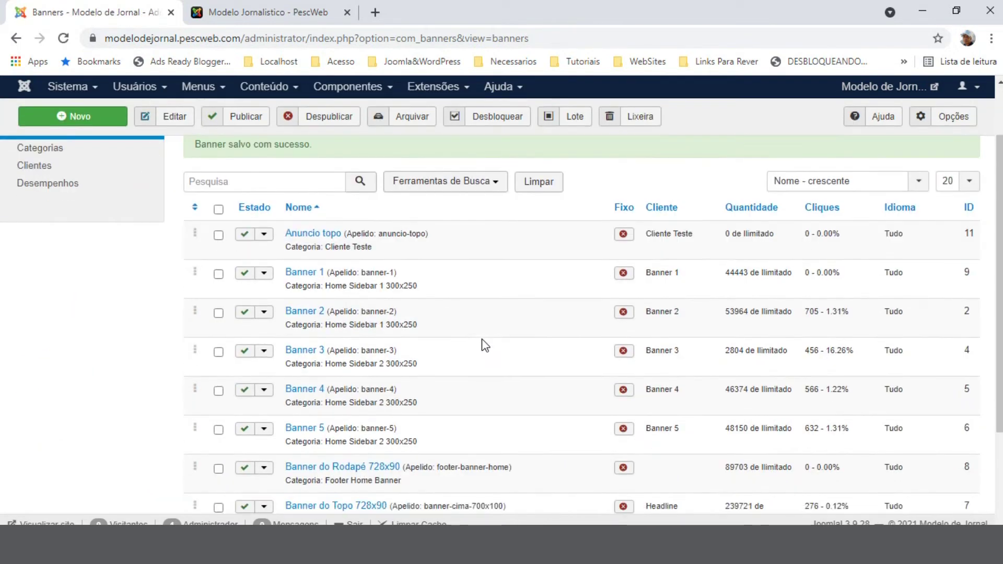
click(305, 276)
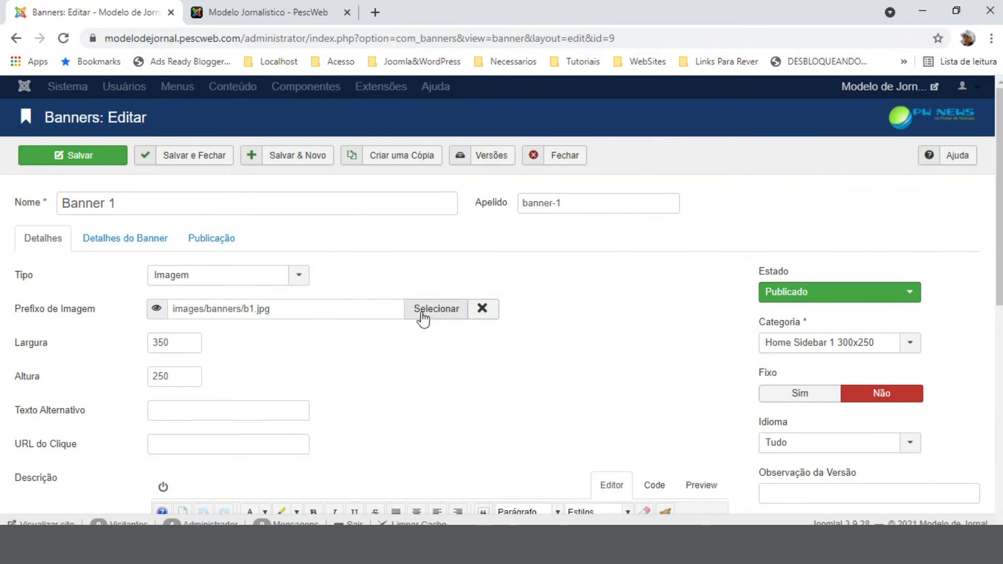
click(422, 311)
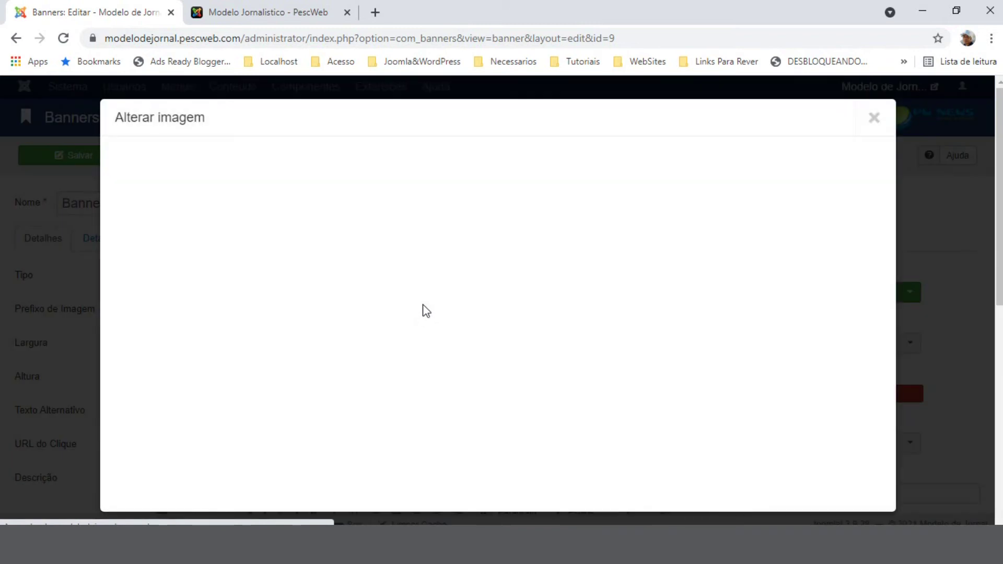
click(920, 10)
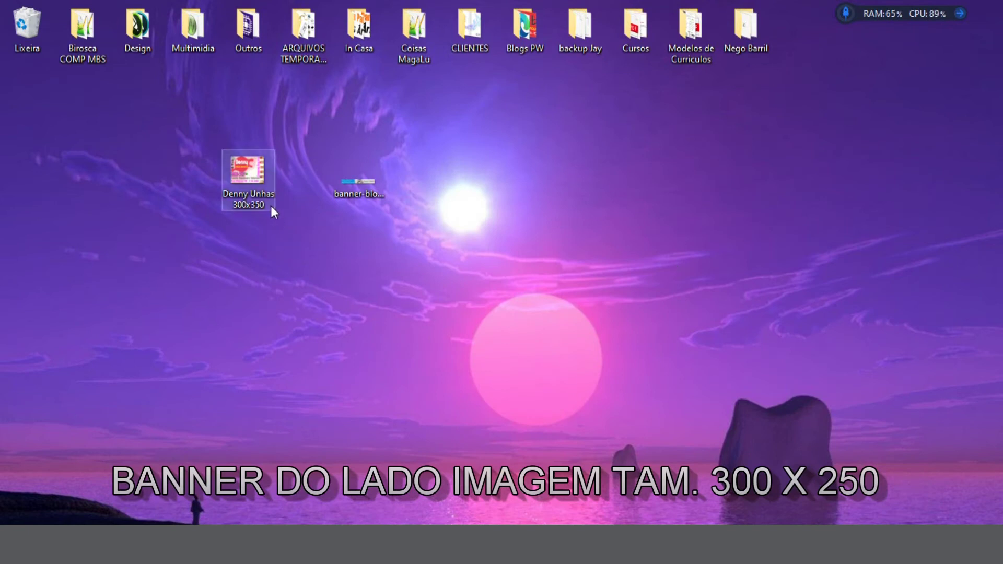
drag(253, 179, 444, 395)
drag(532, 499, 484, 309)
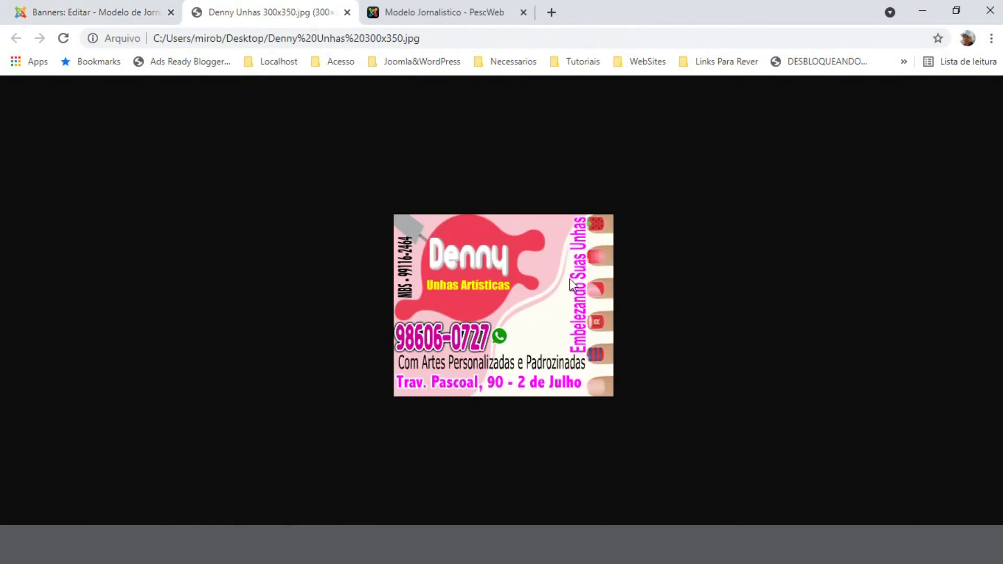
click(347, 12)
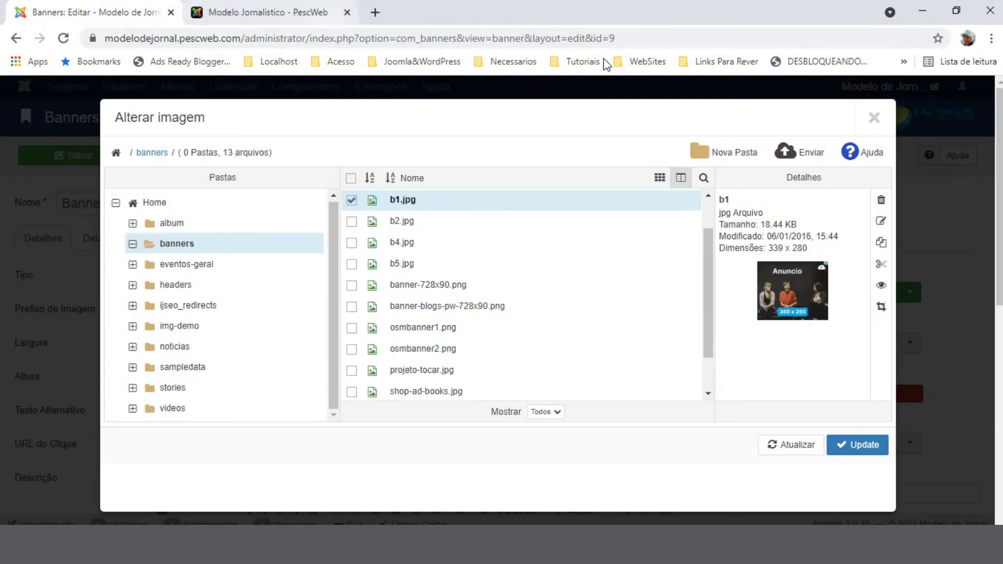
Step: Upload Denny_Unhas_300x350.jpg from the desktop to the banners folder and use it as Banner 1's image
click(800, 155)
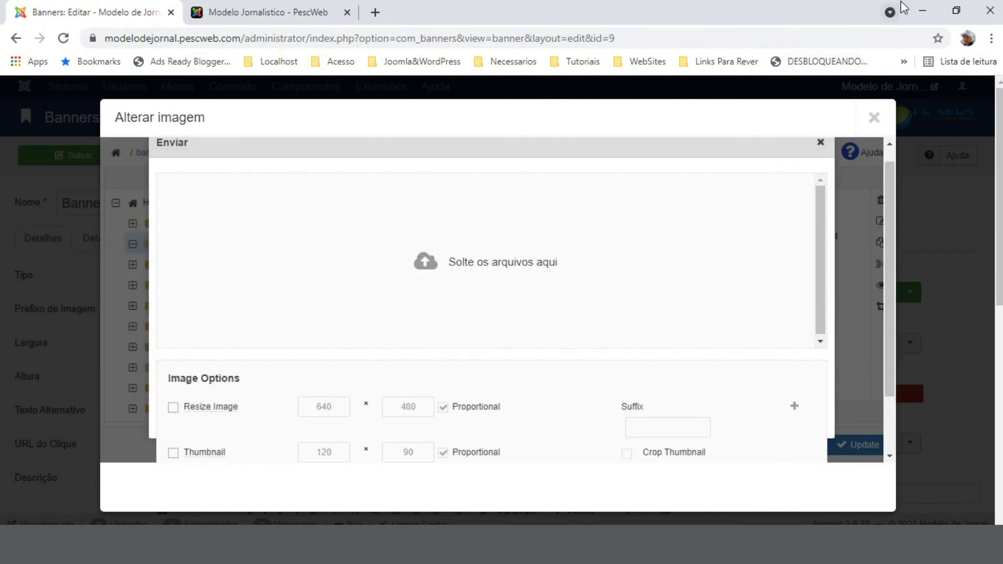
click(922, 11)
drag(242, 185, 472, 332)
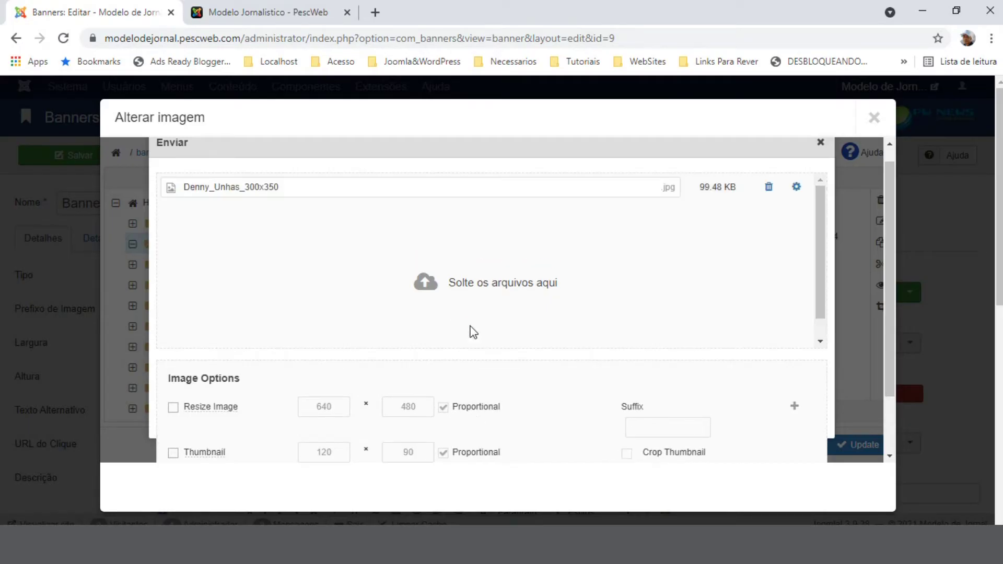
scroll(859, 378, down, 2)
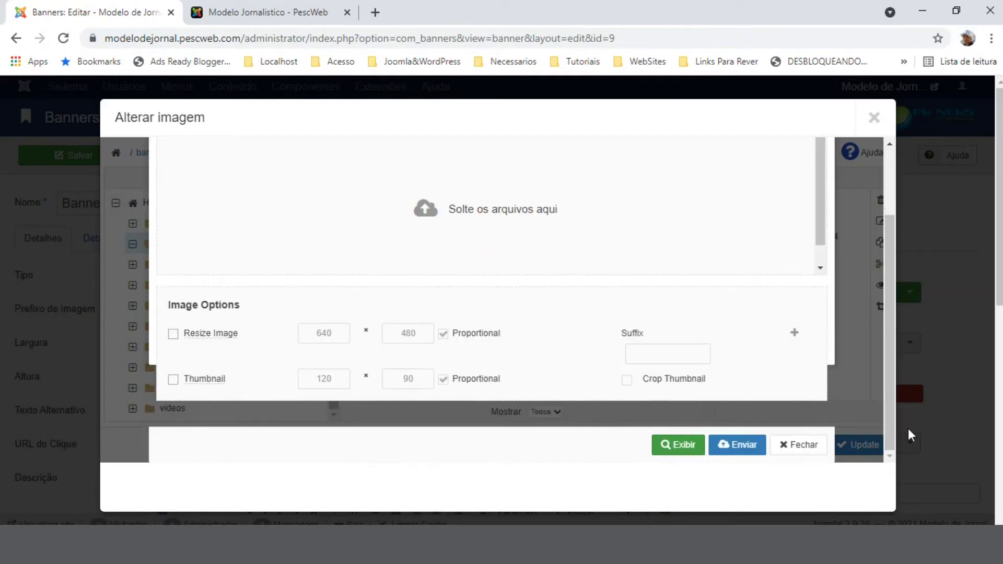
click(742, 448)
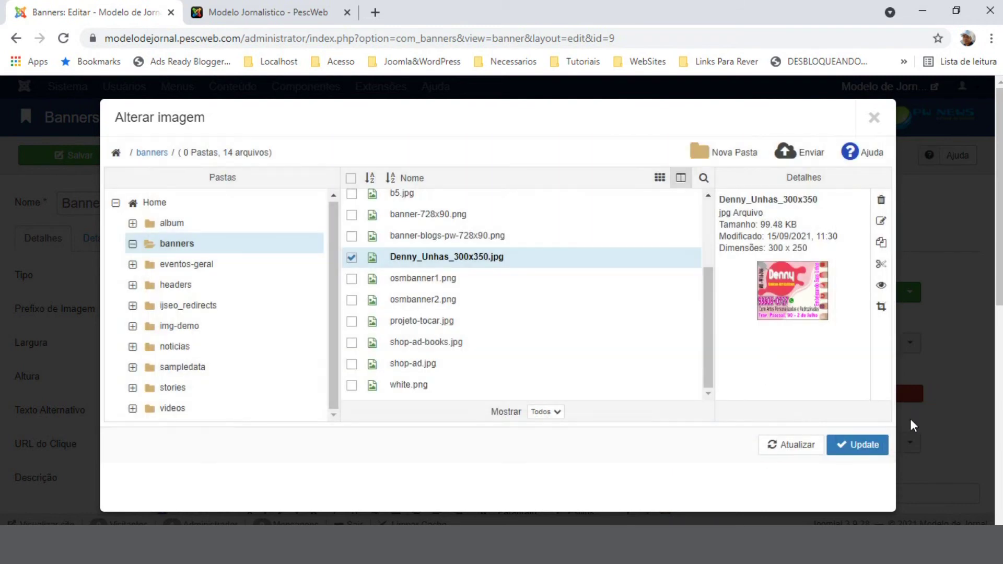
click(871, 441)
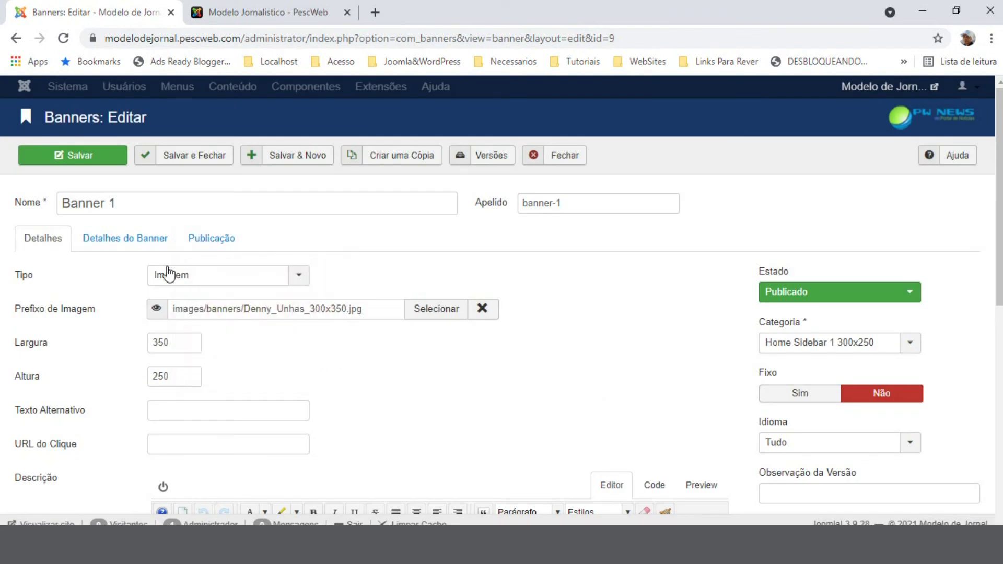
Step: Reset Banner 1's total impressions counter, and save and close the banner
click(142, 241)
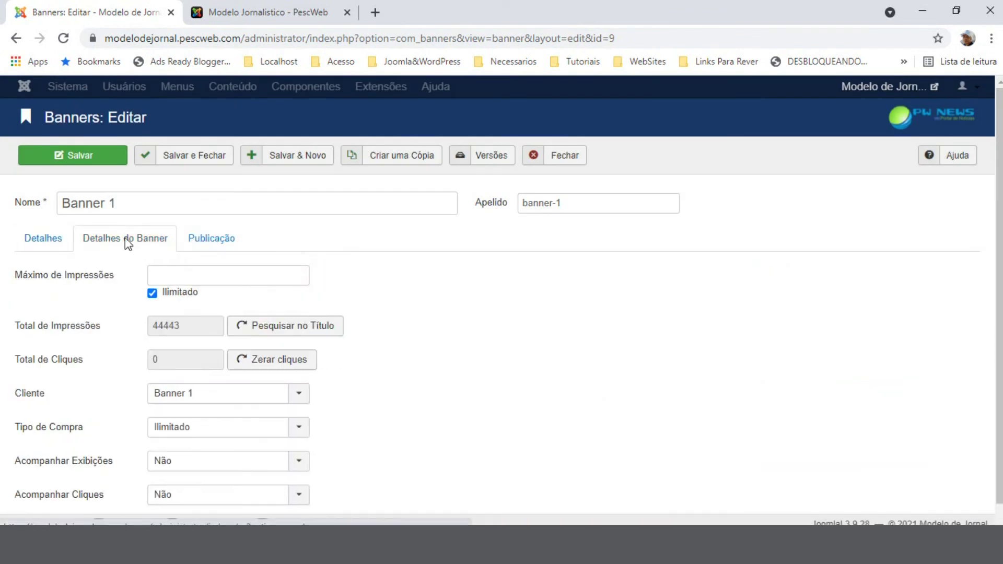
click(314, 327)
scroll(499, 343, down, 1)
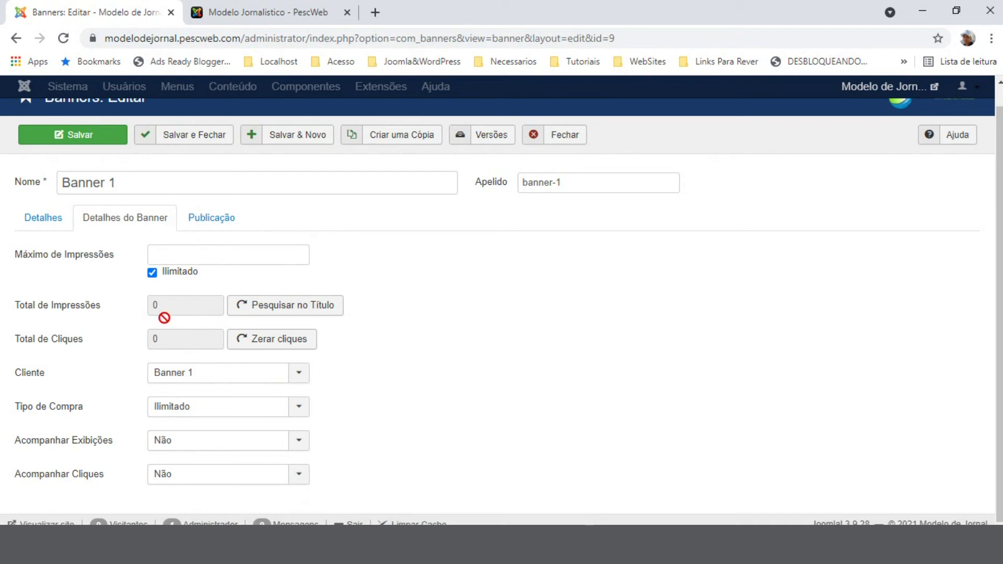
click(47, 222)
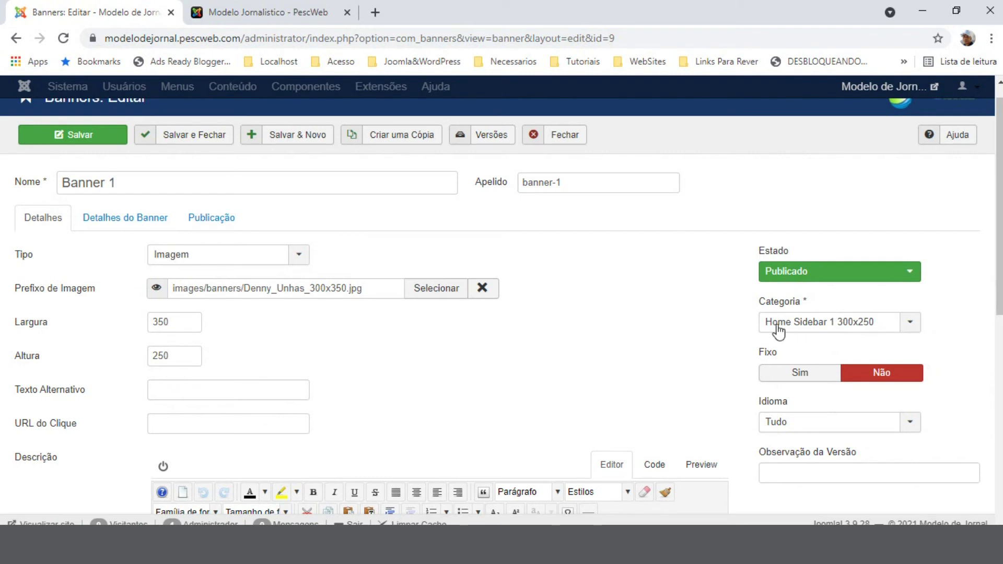
scroll(603, 364, up, 1)
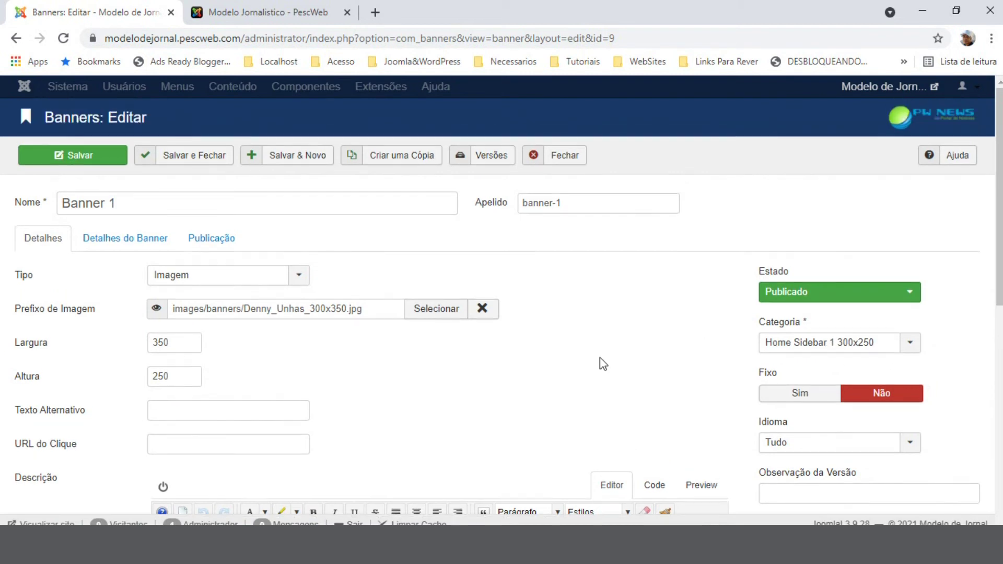
click(188, 157)
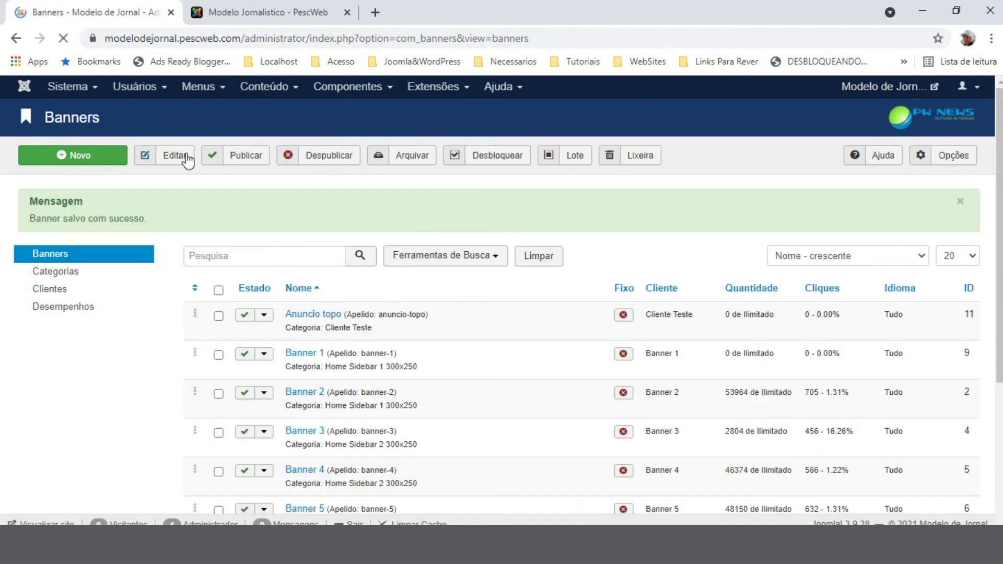
Step: Go to the site modules and filter the list by "bann"
click(437, 89)
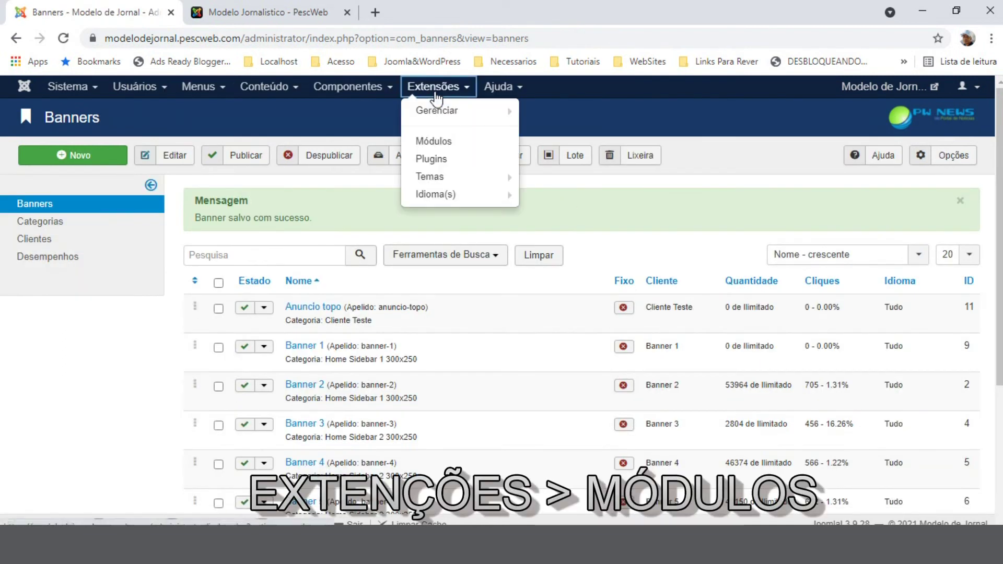
mouse_move(440, 111)
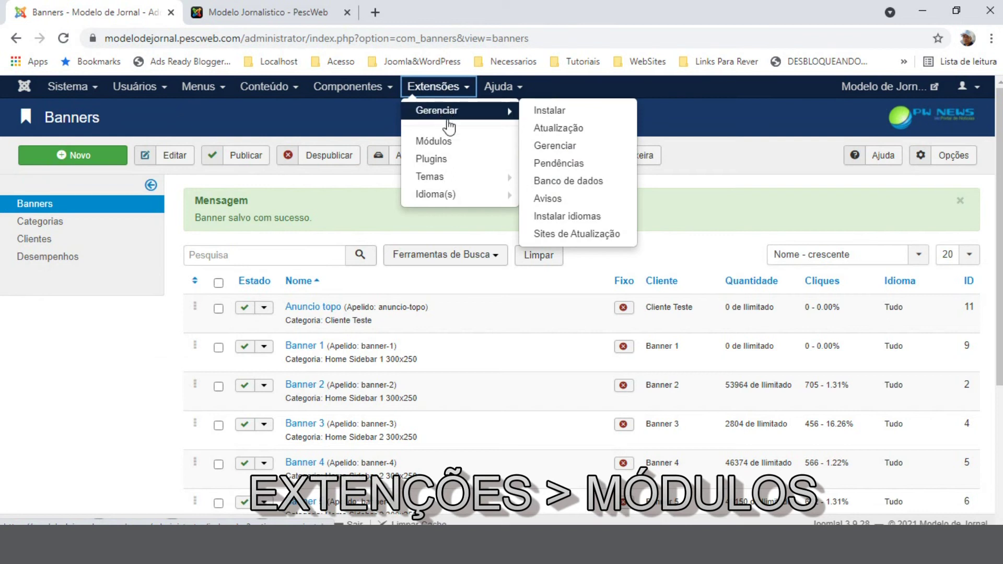
click(433, 141)
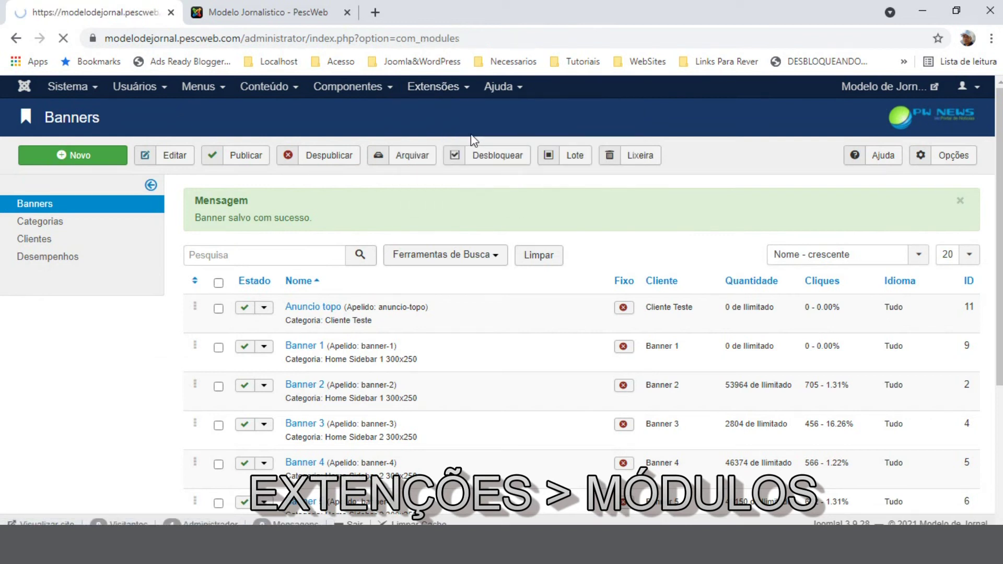
click(236, 199)
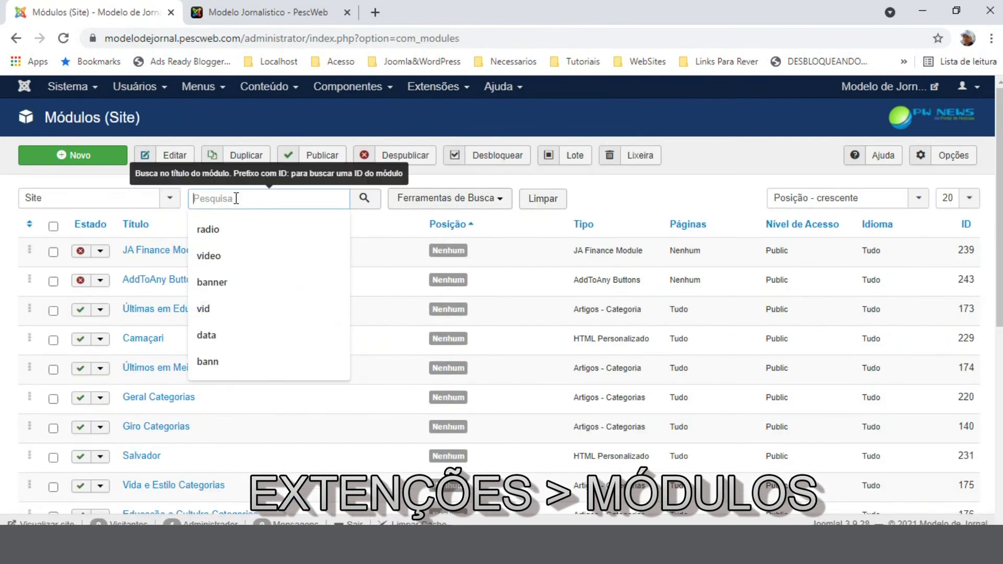
text(bann)
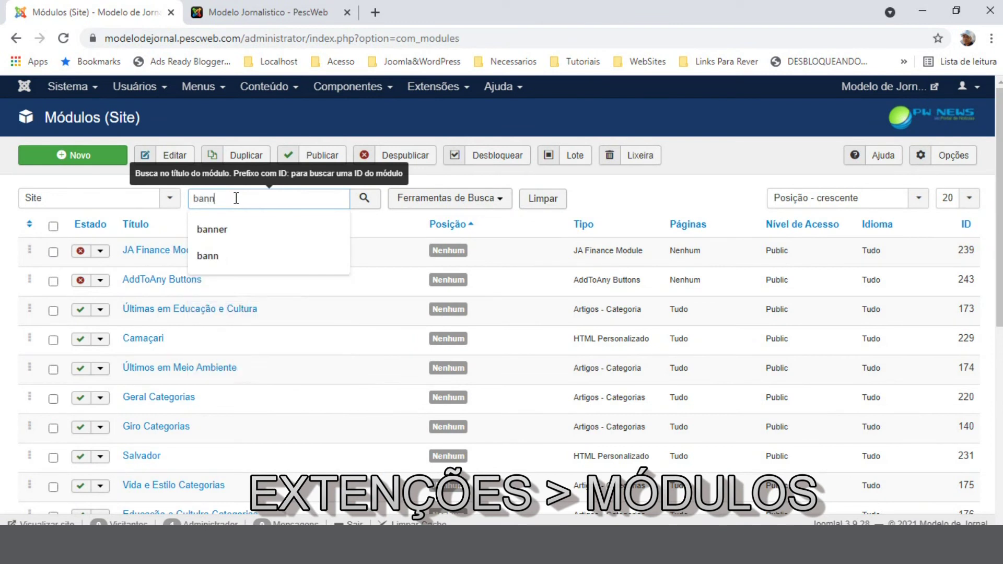
key(Return)
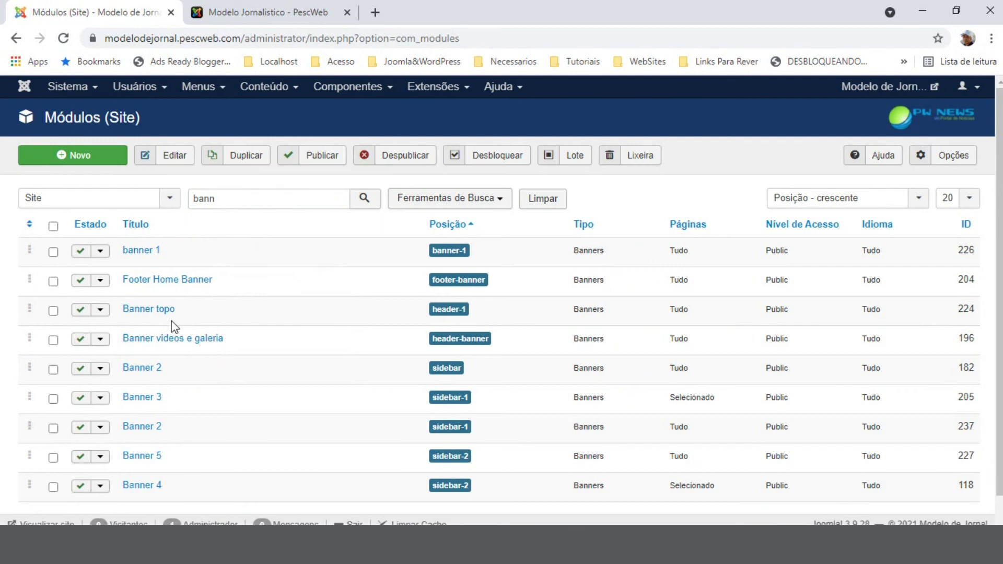
Step: Open the Banner topo module and set its client to Cliente Teste
click(162, 309)
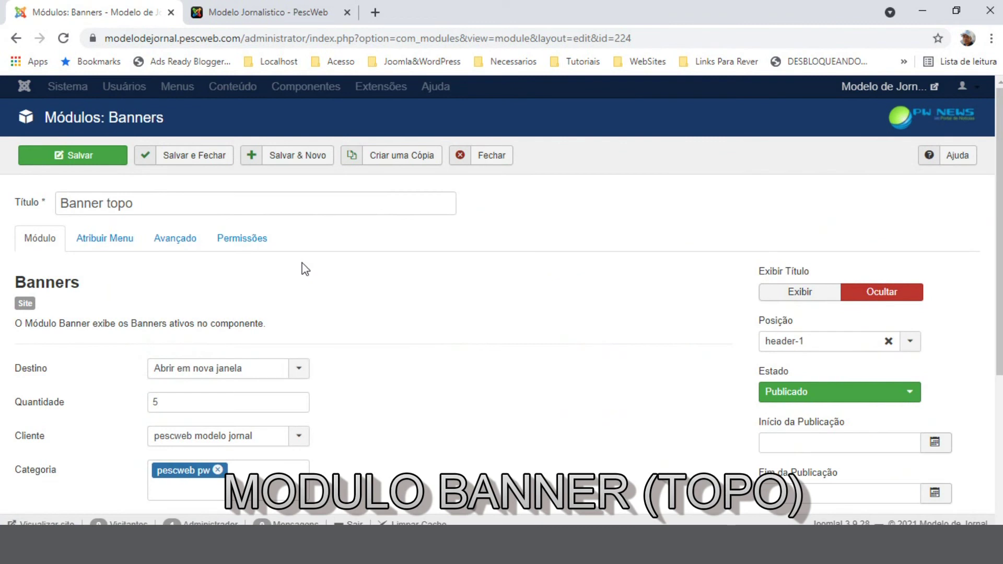
scroll(387, 328, down, 3)
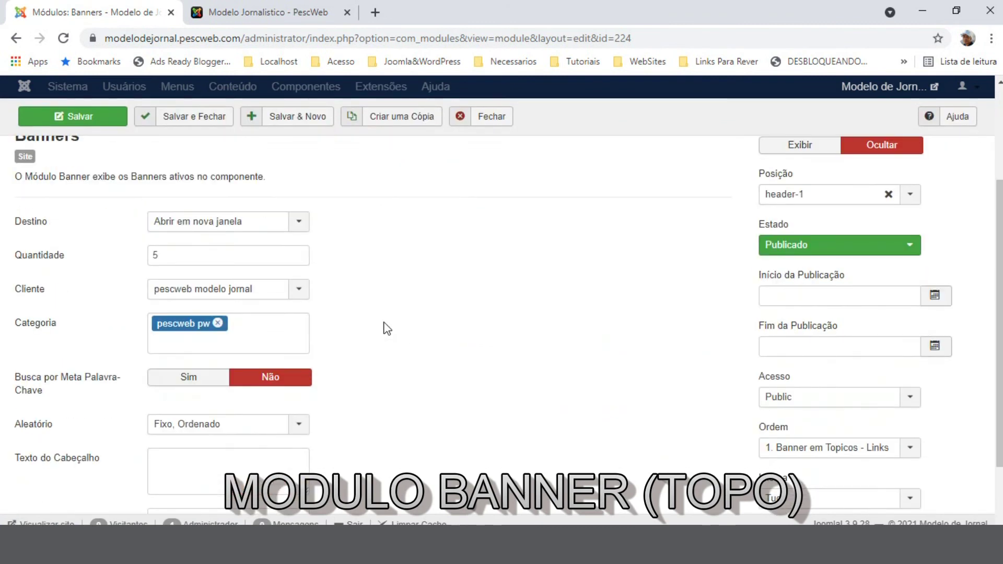
click(294, 292)
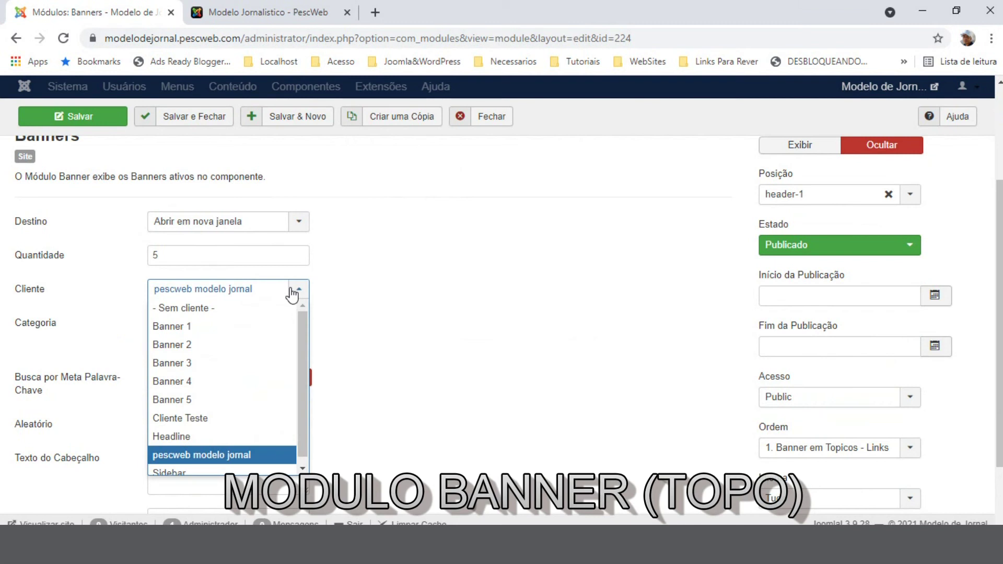
scroll(307, 322, down, 1)
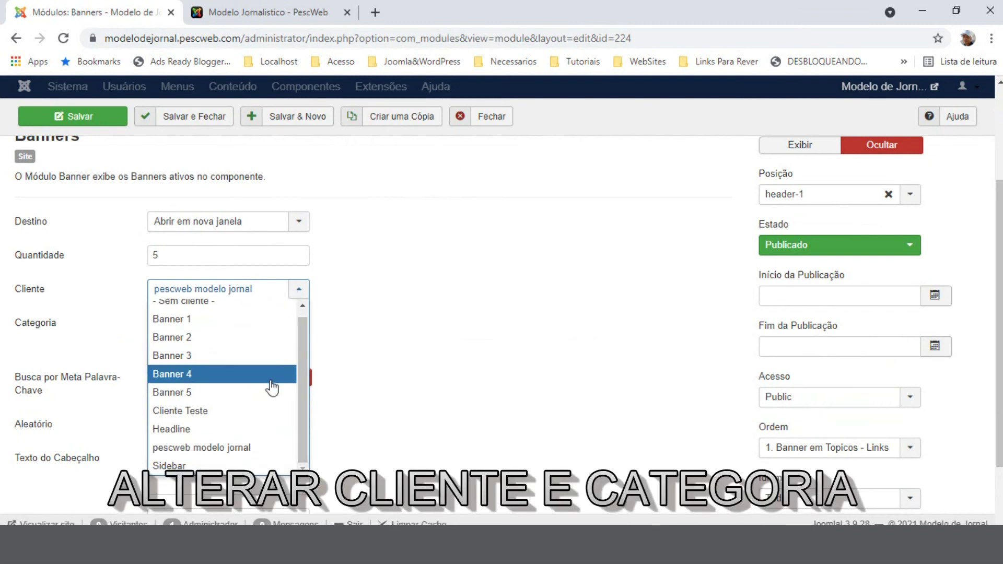
click(249, 412)
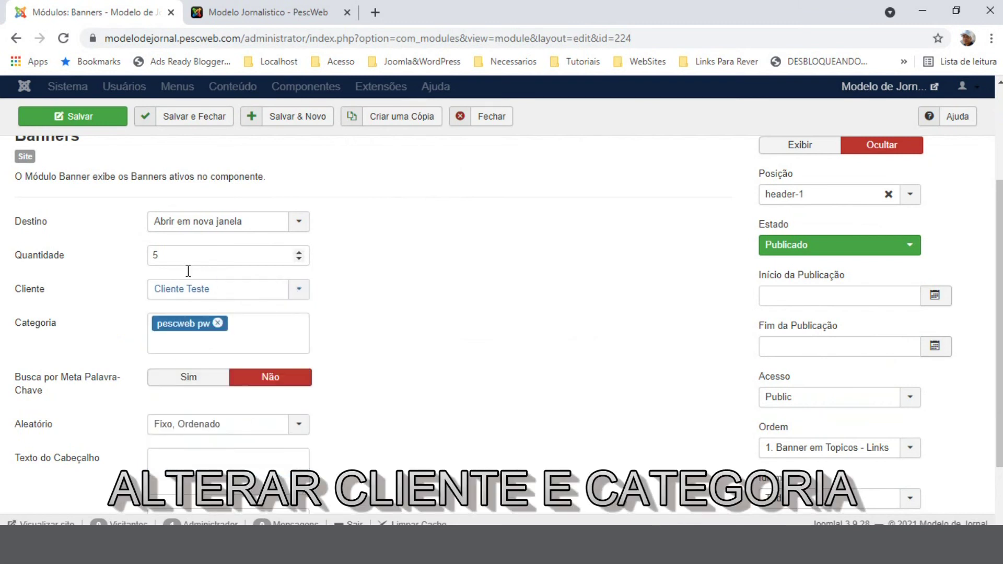
Step: Replace the module's pescweb pw category with Cliente Teste, and save and close the module
click(217, 323)
click(203, 328)
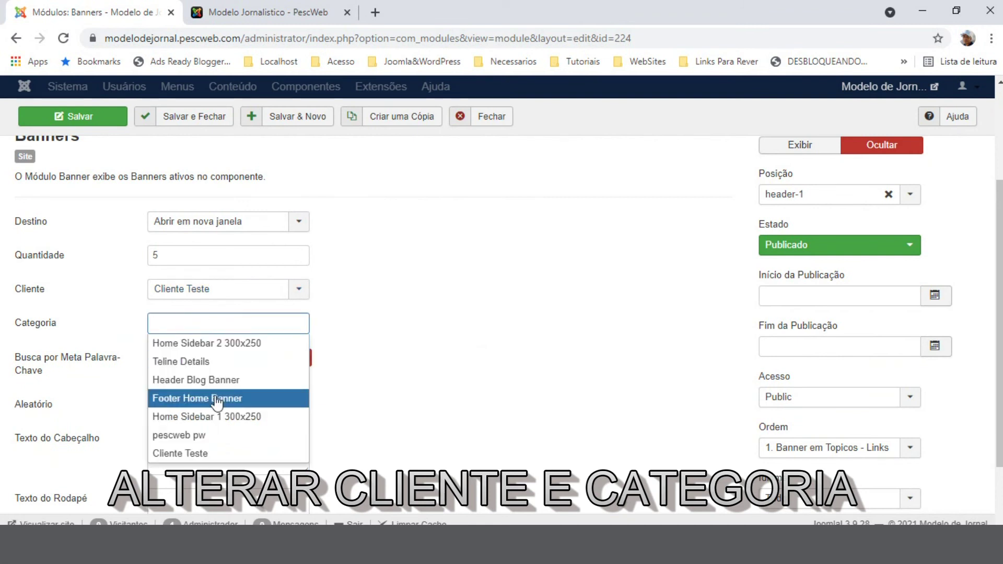
click(222, 452)
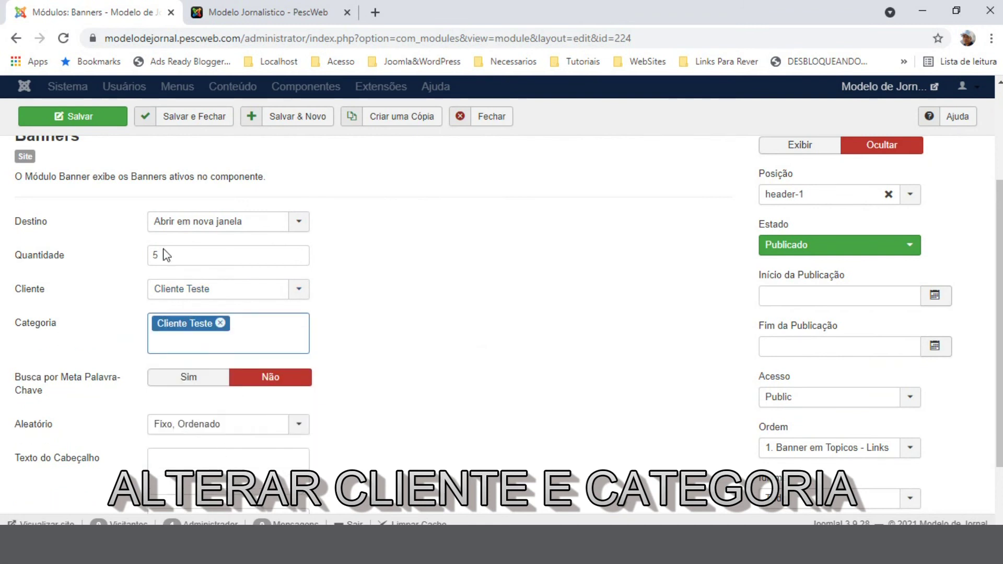
click(183, 120)
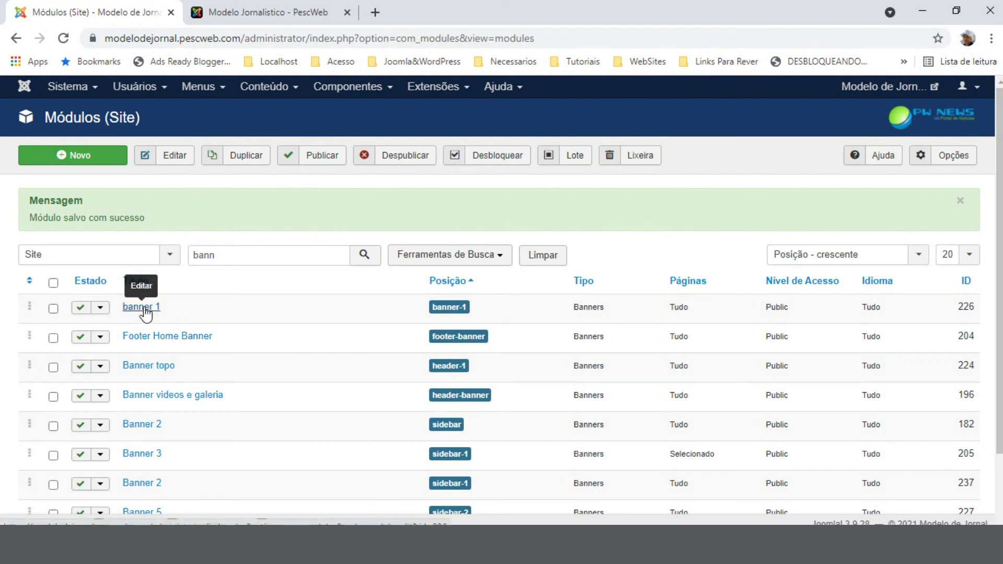
Step: Reload the public site's home page and examine the banners in the header, sidebar and footer
key(ctrl+Tab)
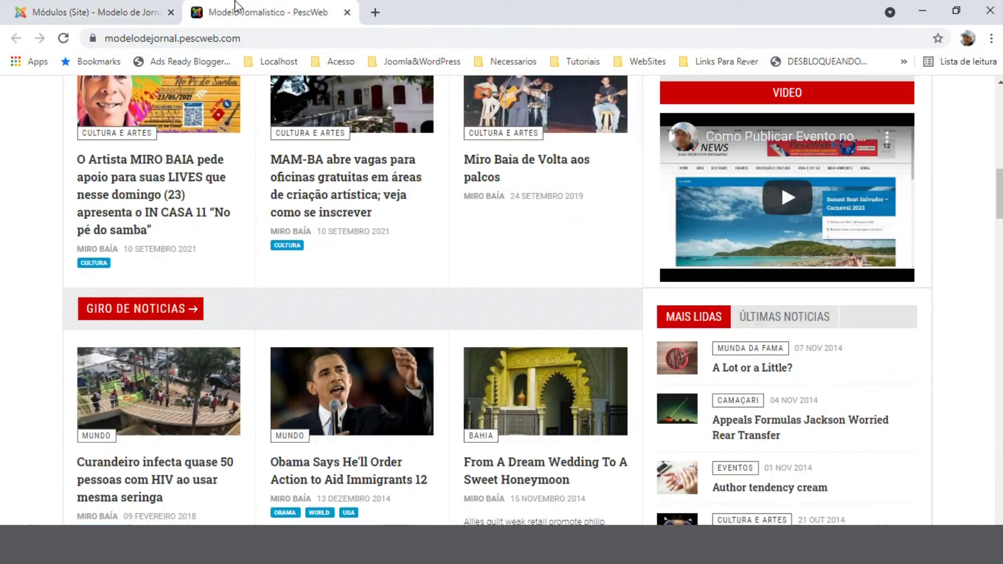
click(63, 39)
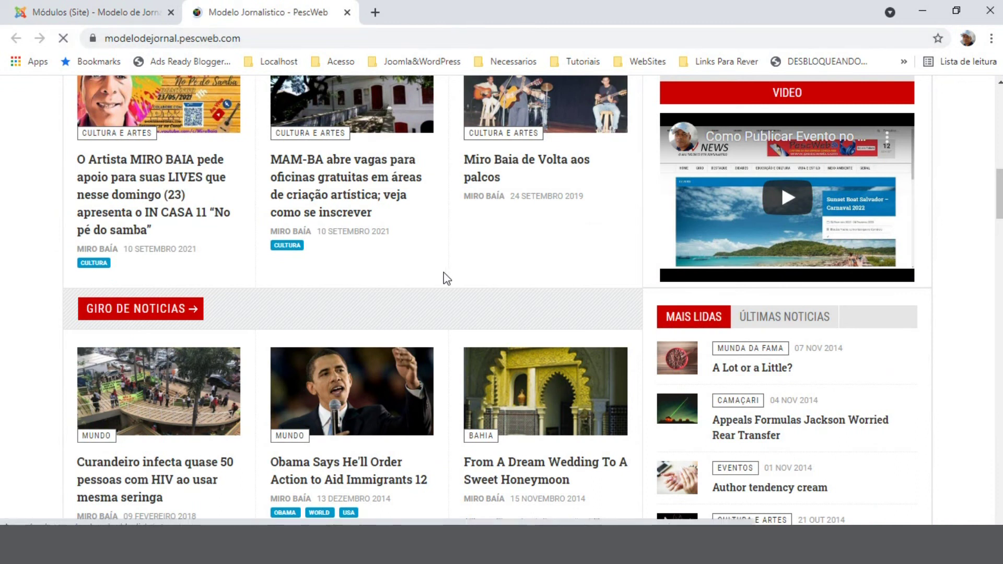
scroll(440, 293, up, 10)
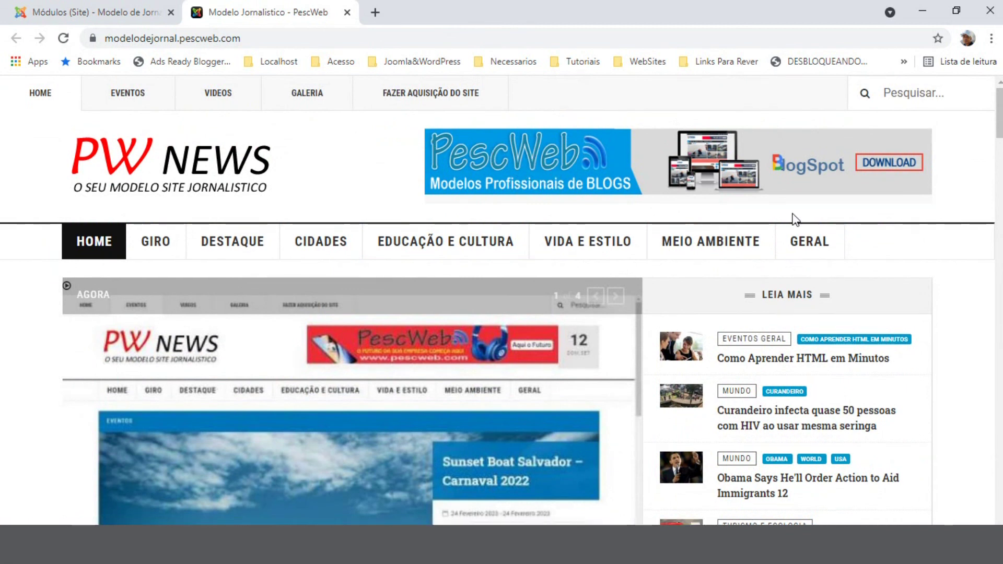
scroll(802, 230, down, 1)
scroll(802, 232, down, 10)
scroll(657, 266, up, 4)
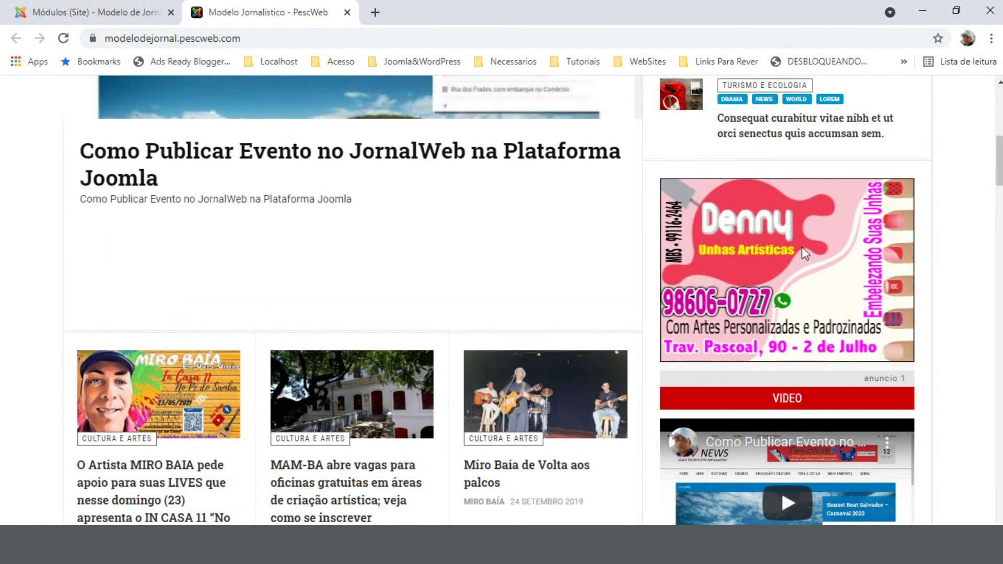
scroll(801, 246, down, 12)
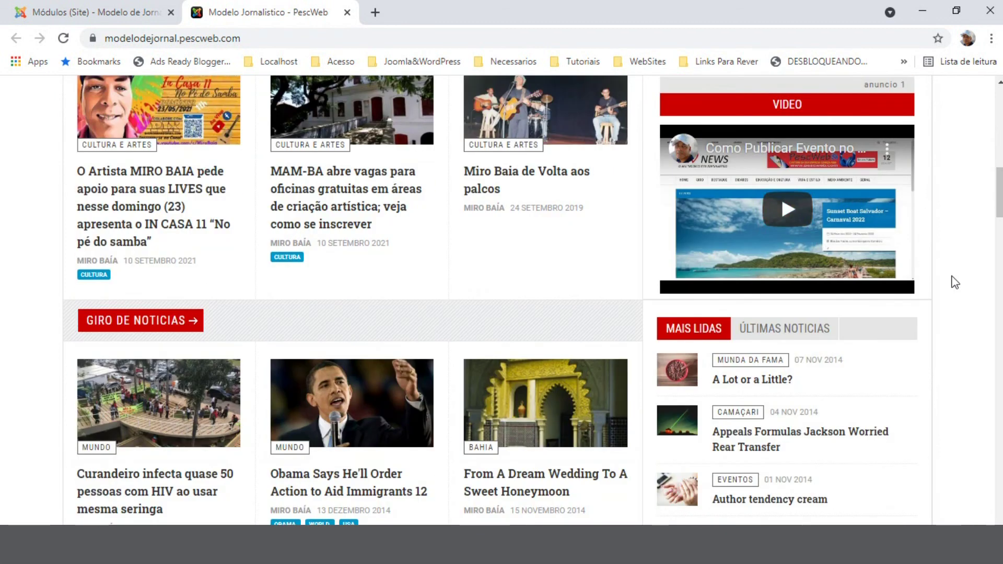
scroll(953, 279, down, 15)
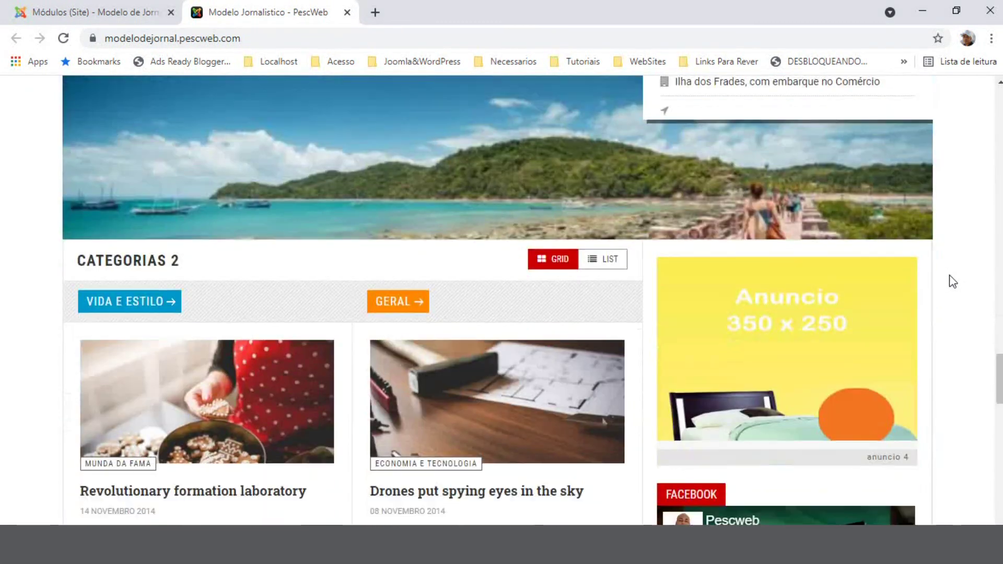
scroll(948, 270, down, 10)
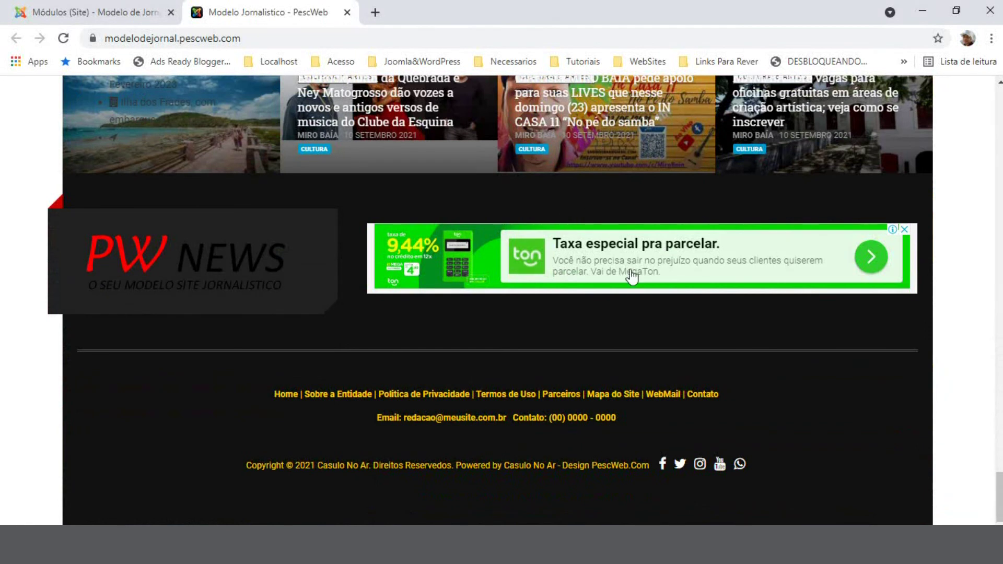